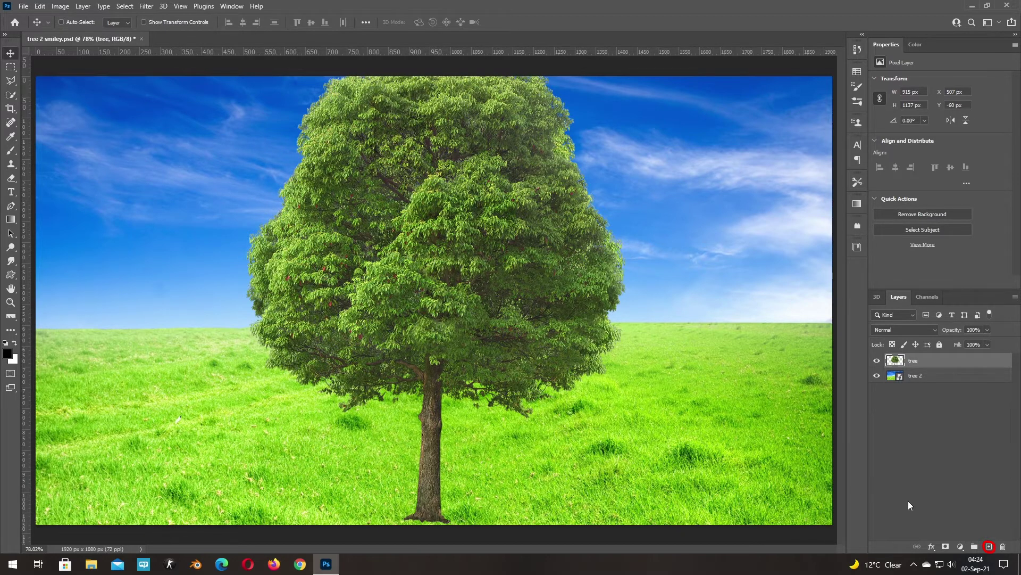
Add Layer 1 and render a Ginkgo tree onto it with Filter > Render > Tree.
left_click(989, 547)
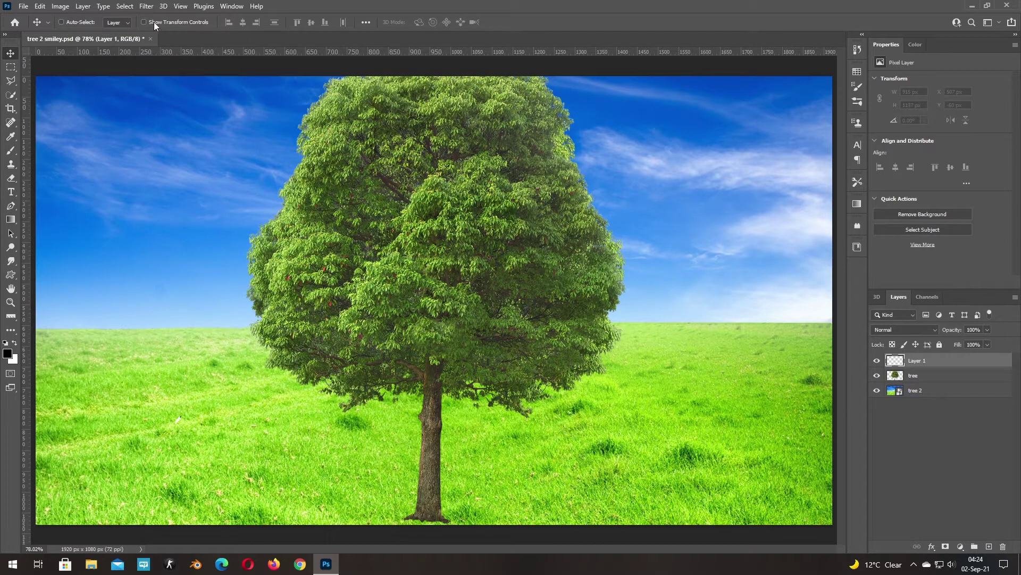
left_click(146, 7)
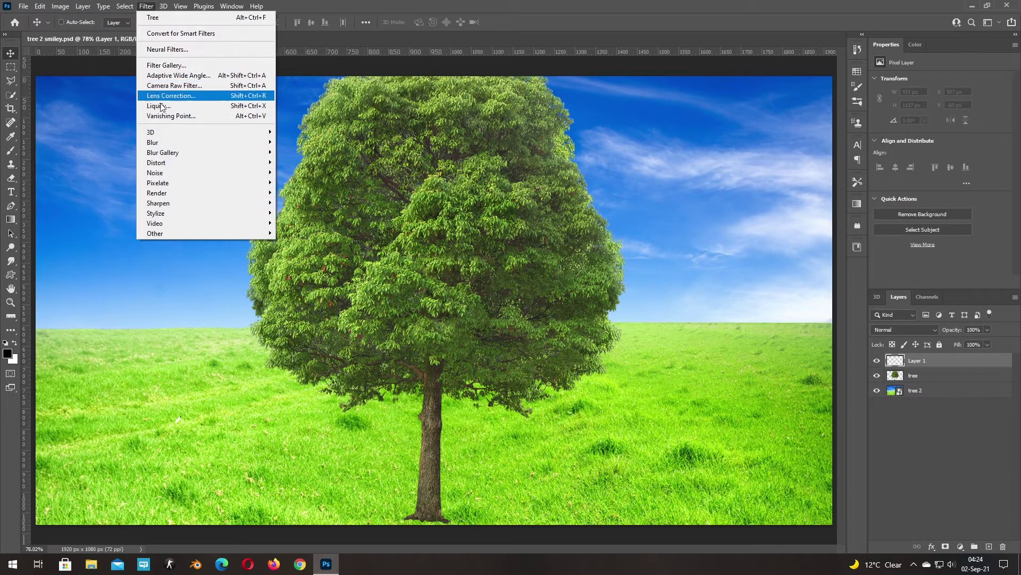
mouse_move(156, 193)
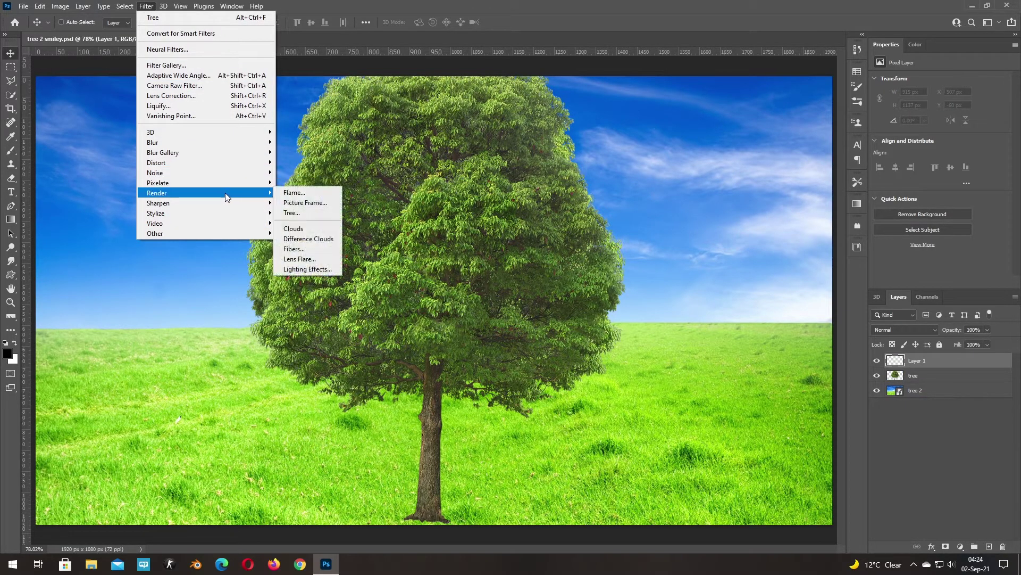
left_click(290, 212)
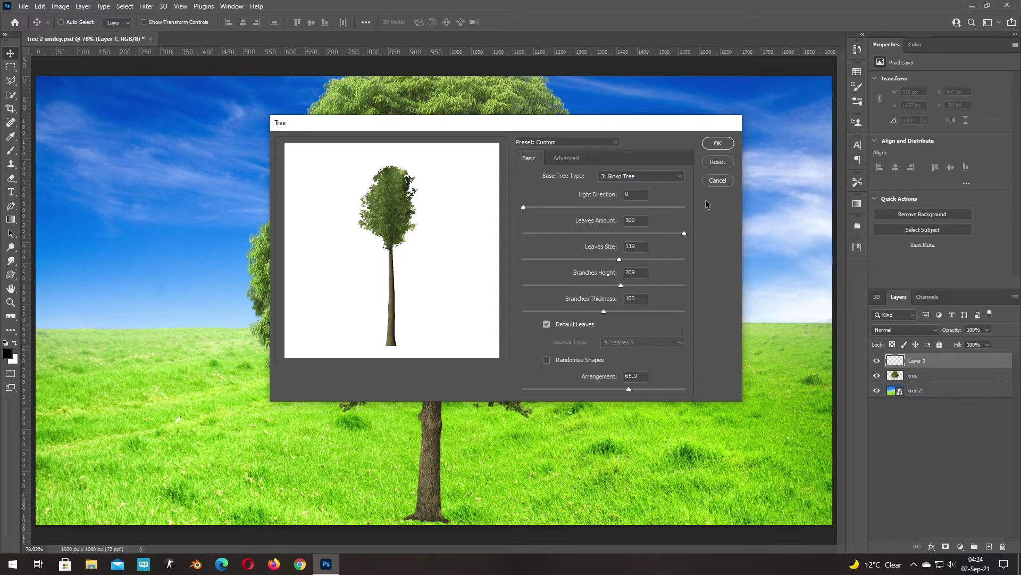
left_click(717, 144)
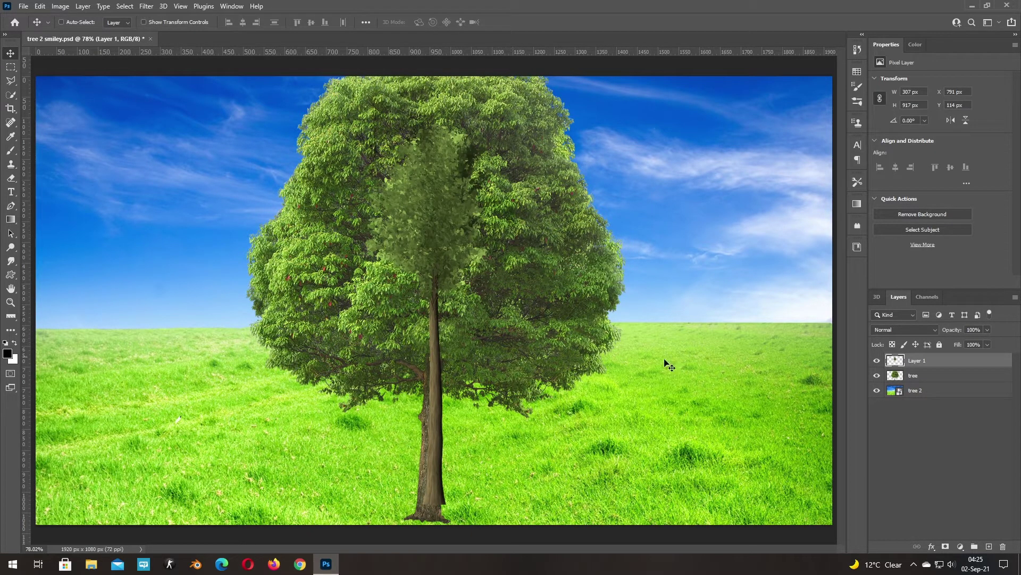
Hide the 'tree' layer and drag the Ginkgo tree to the field's left side.
left_click(878, 375)
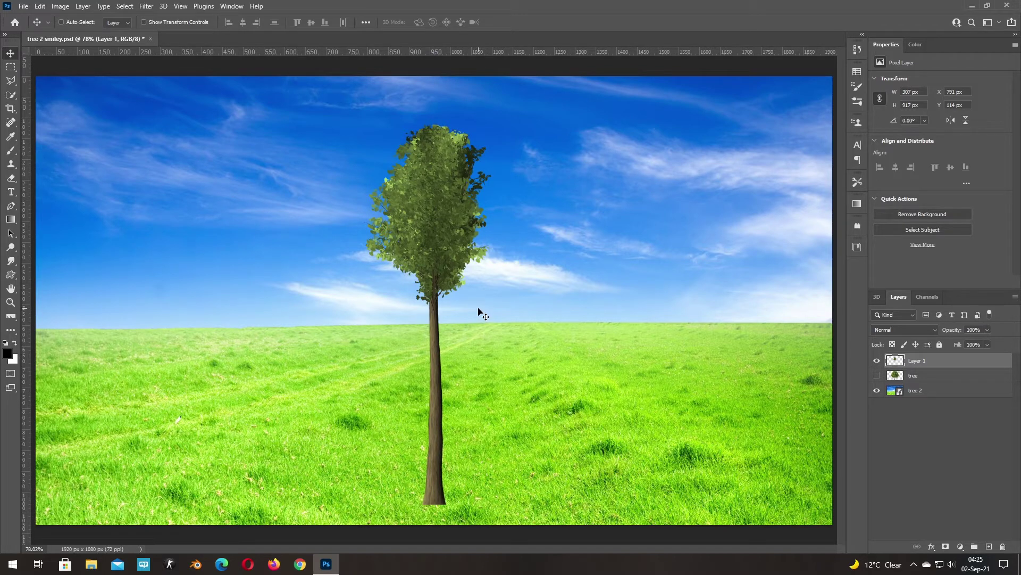
left_click_drag(587, 302, 424, 297)
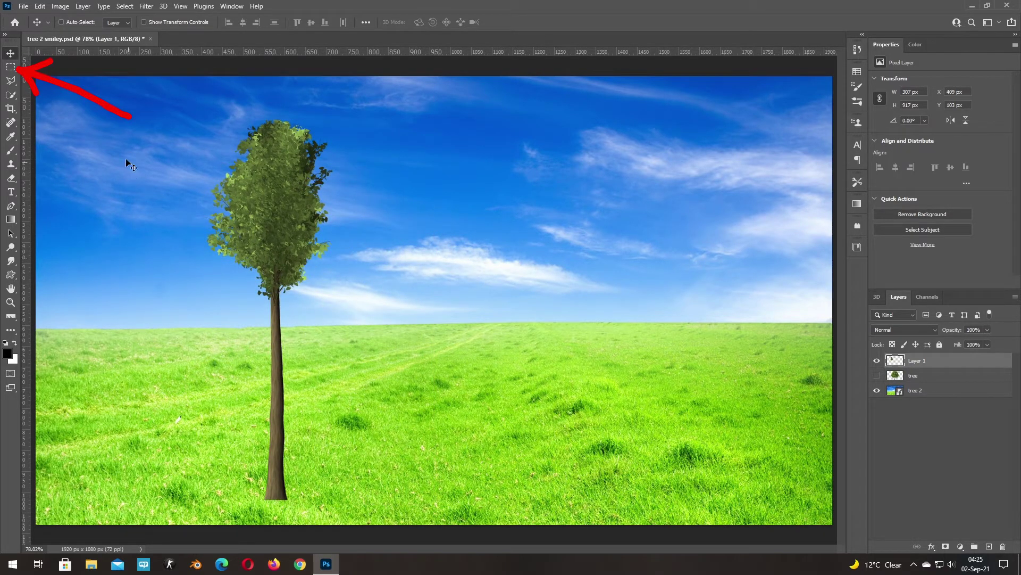
Copy the Ginkgo's crown top onto Layer 2 and drag it into the sky at right.
left_click(10, 67)
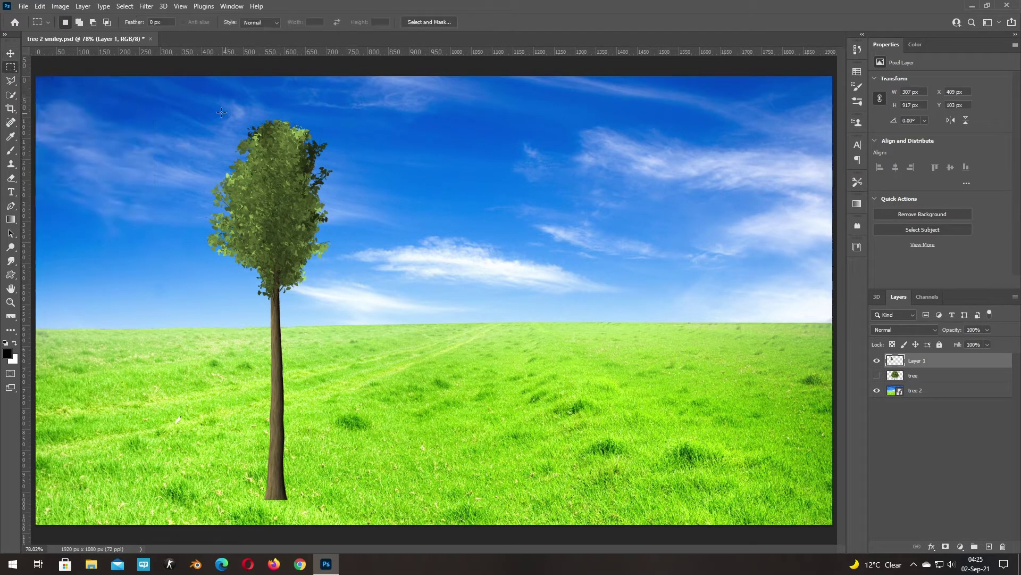
left_click_drag(189, 106, 377, 165)
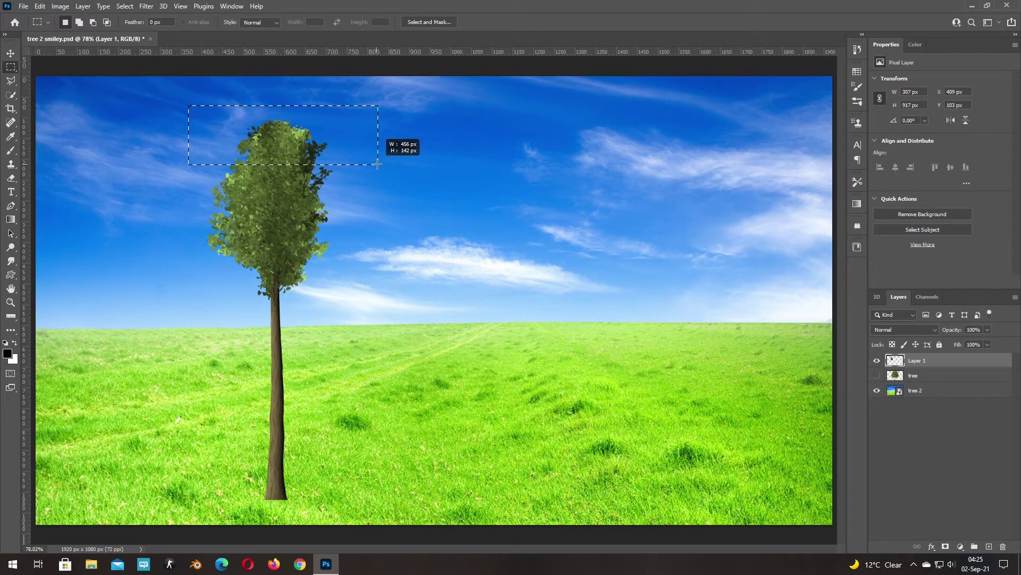
left_click_drag(377, 164, 380, 165)
key("ctrl+j")
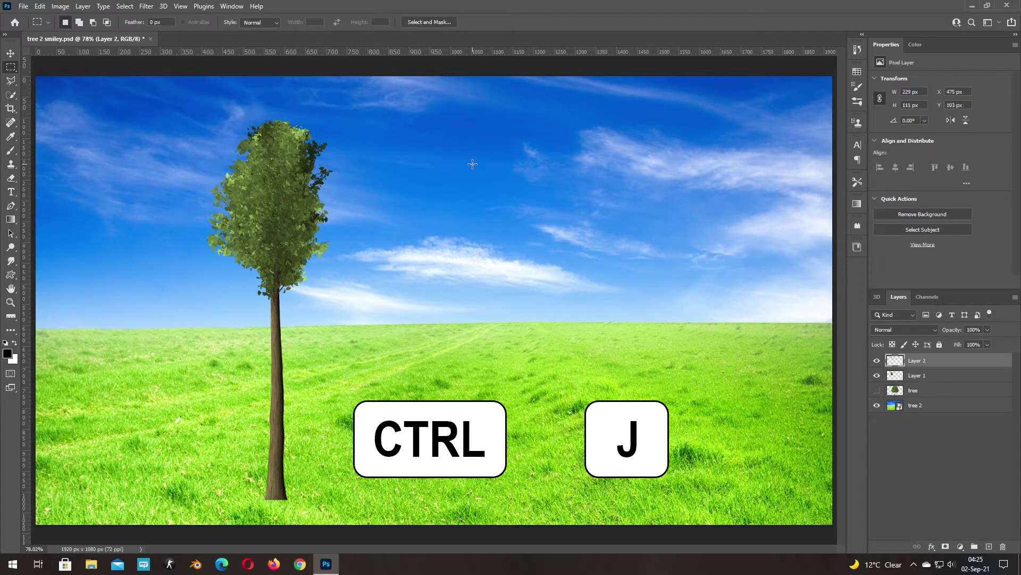
key("v")
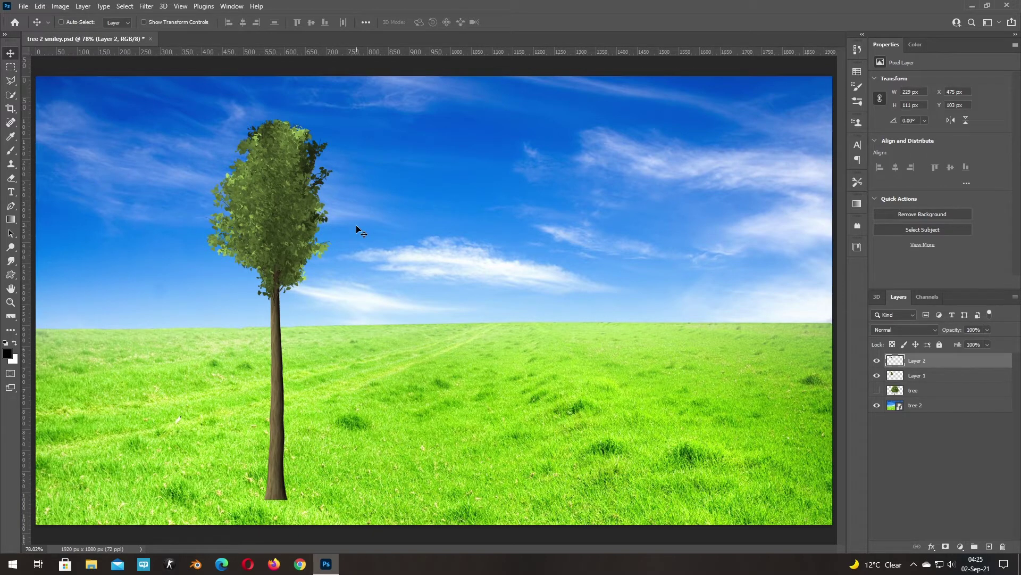
left_click_drag(287, 150, 475, 158)
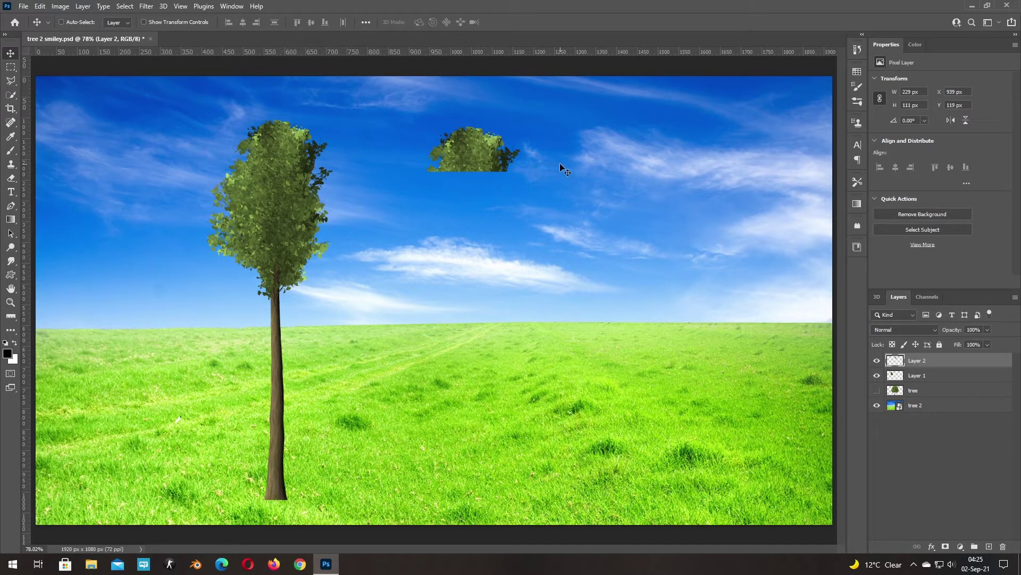
Duplicate the crown piece, rotate the copy 180° and fit it beneath the original.
key("ctrl+j")
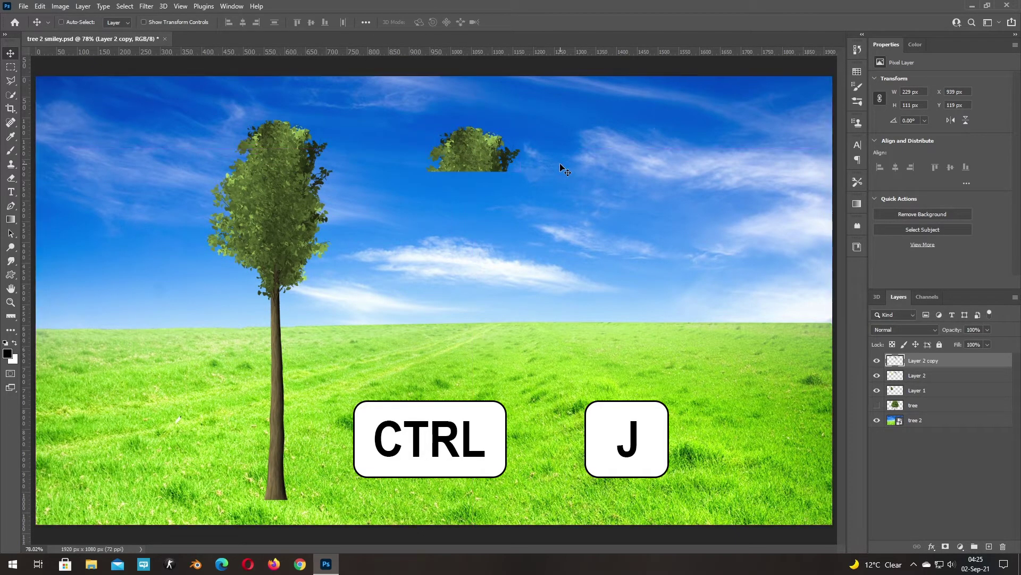
left_click_drag(496, 152, 496, 216)
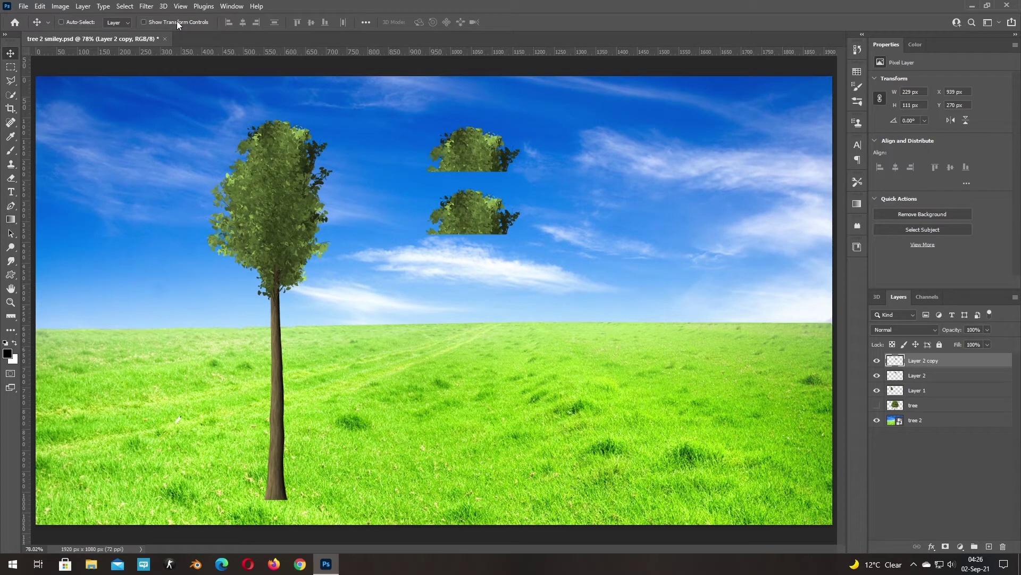
left_click(144, 22)
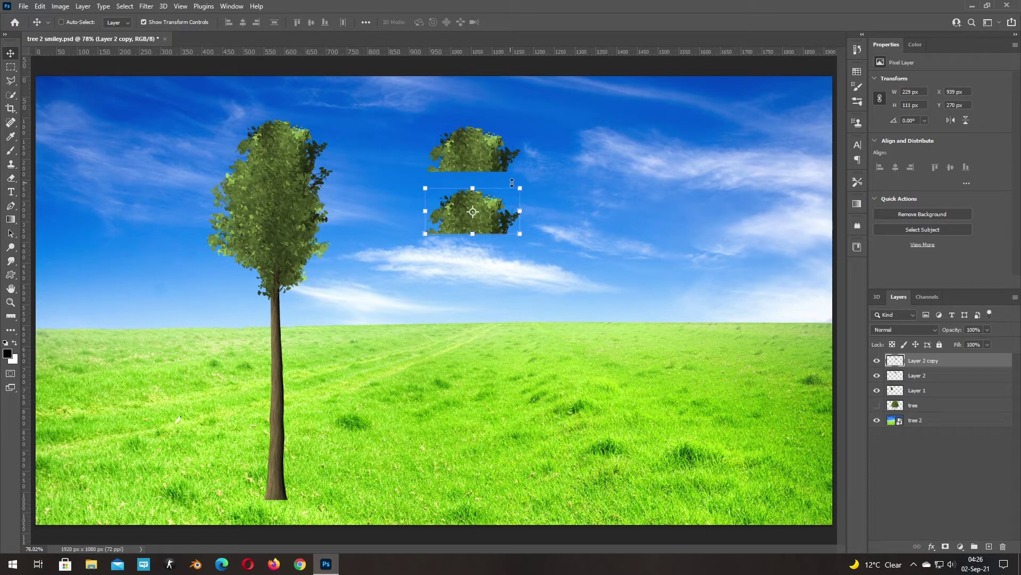
key("ctrl+t")
mouse_move(527, 186)
left_mouse_down()
mouse_move(479, 266)
mouse_move(413, 237)
left_mouse_up()
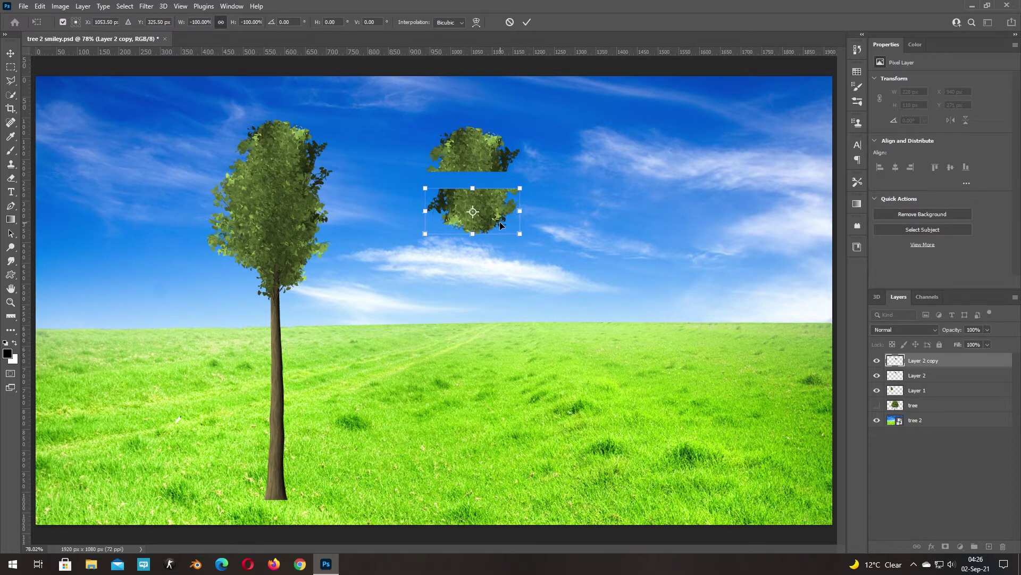
left_click_drag(500, 222, 494, 200)
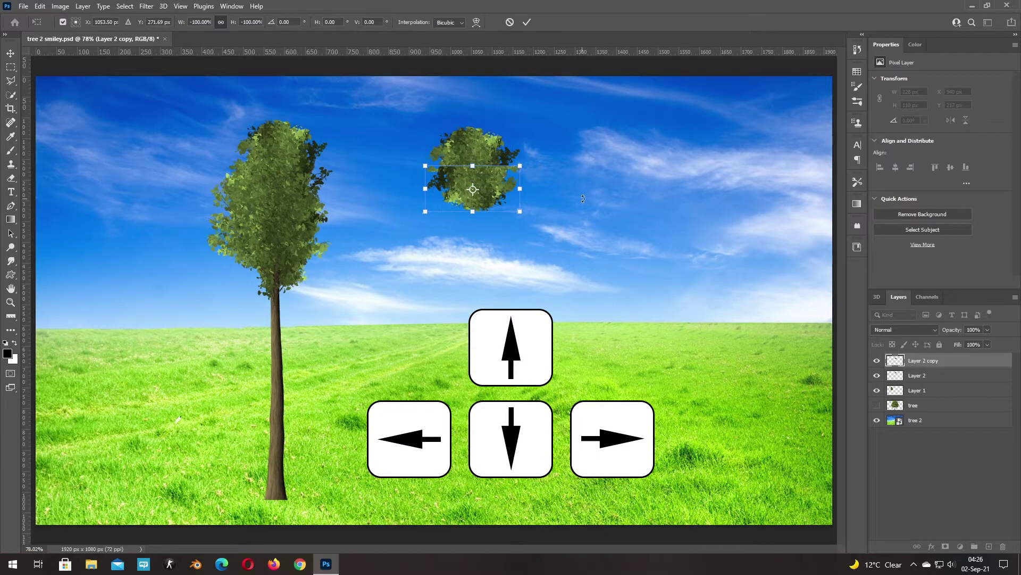
key("Up")
key("Up")
key("Up")
key("Up")
key("Up")
key("Up")
key("Up")
key("Up")
key("Up")
key("Up")
key("Up")
key("Up")
key("Up")
key("Up")
key("Up")
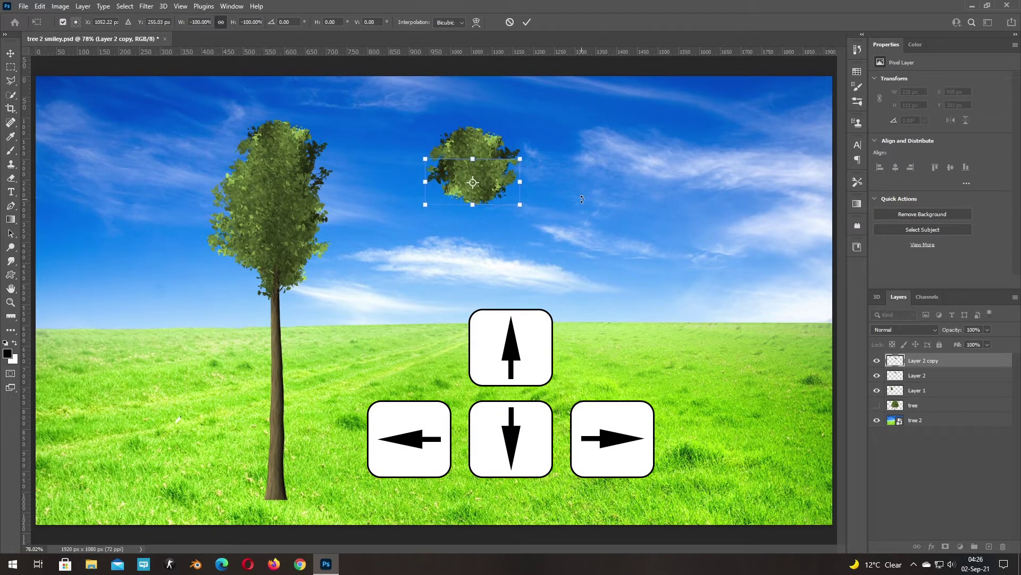
key("Left")
key("Left")
key("Up")
key("Up")
key("Up")
key("Up")
key("Up")
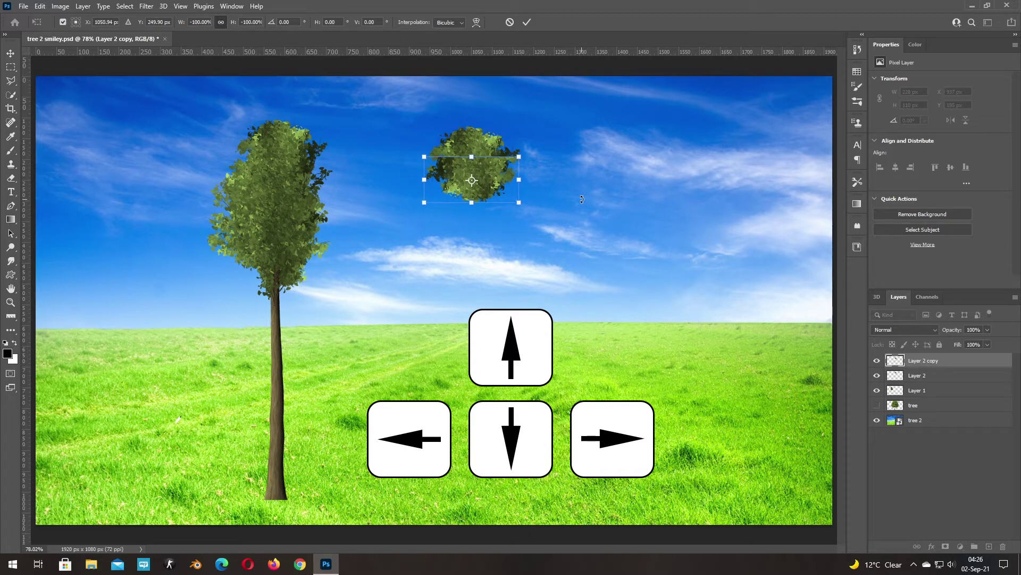
key("Up")
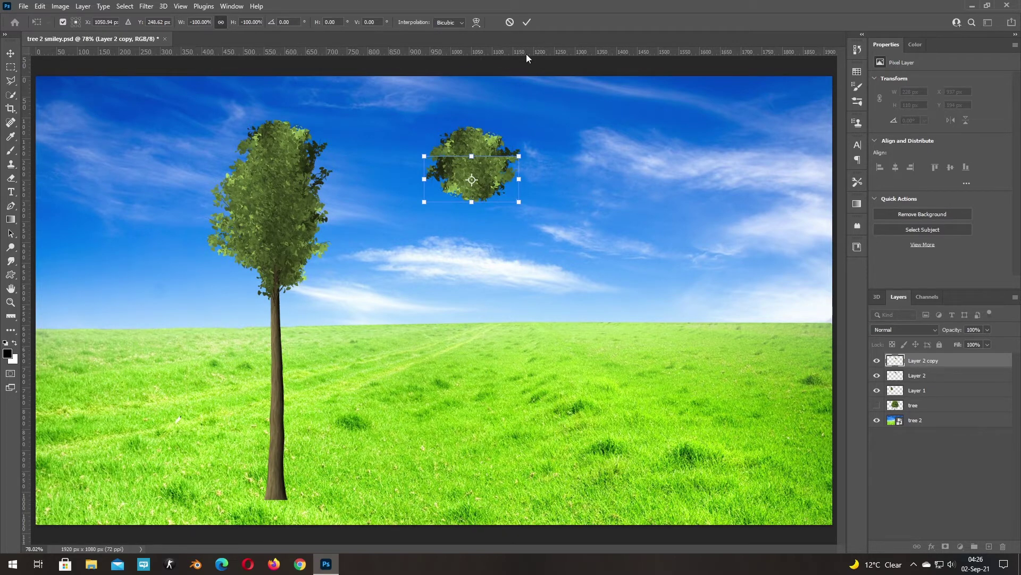
left_click(526, 24)
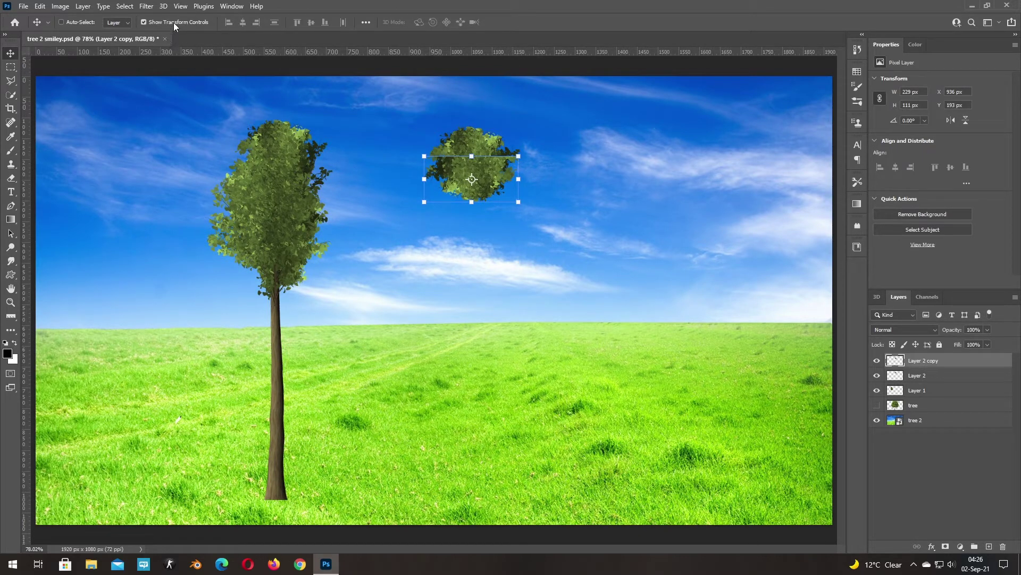
left_click(144, 23)
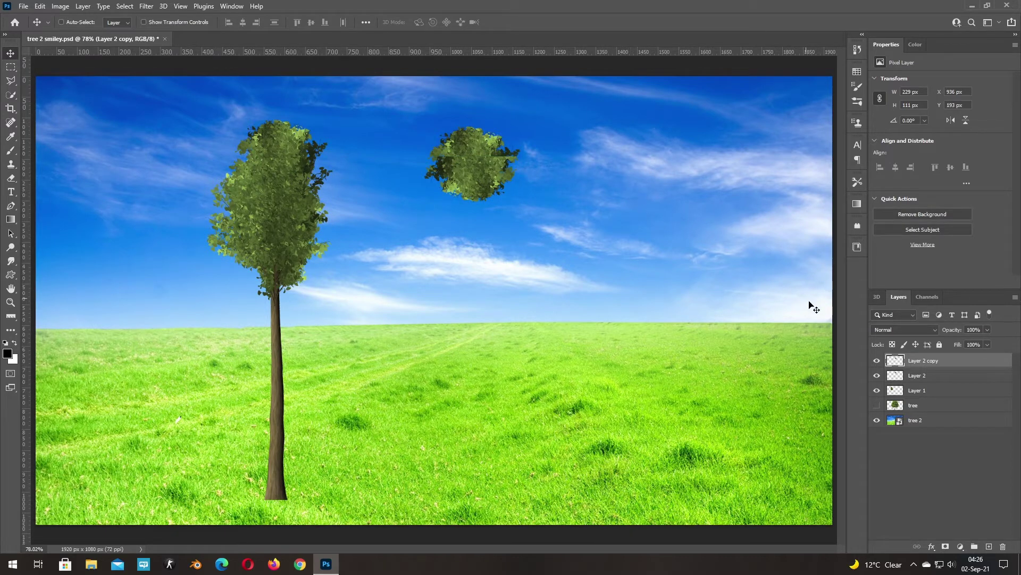
Merge the two crown-piece layers into a single layer.
key("shift")
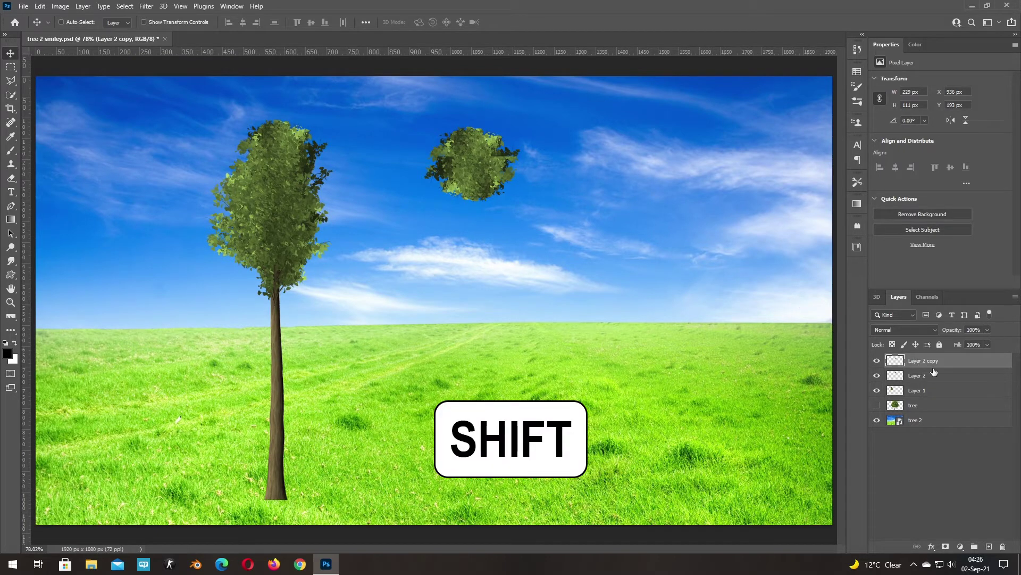
left_click(939, 378, "shift")
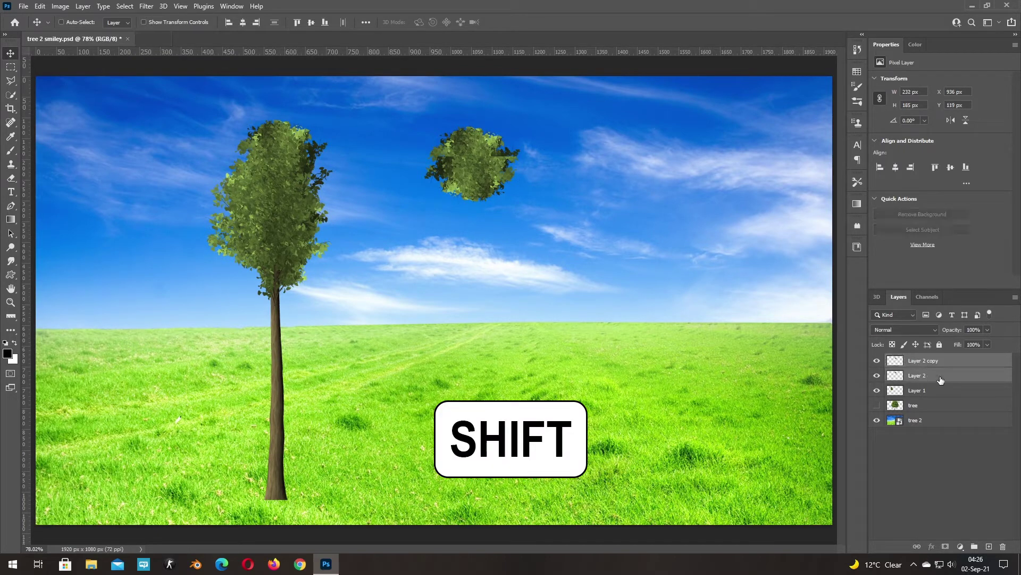
key("ctrl+e")
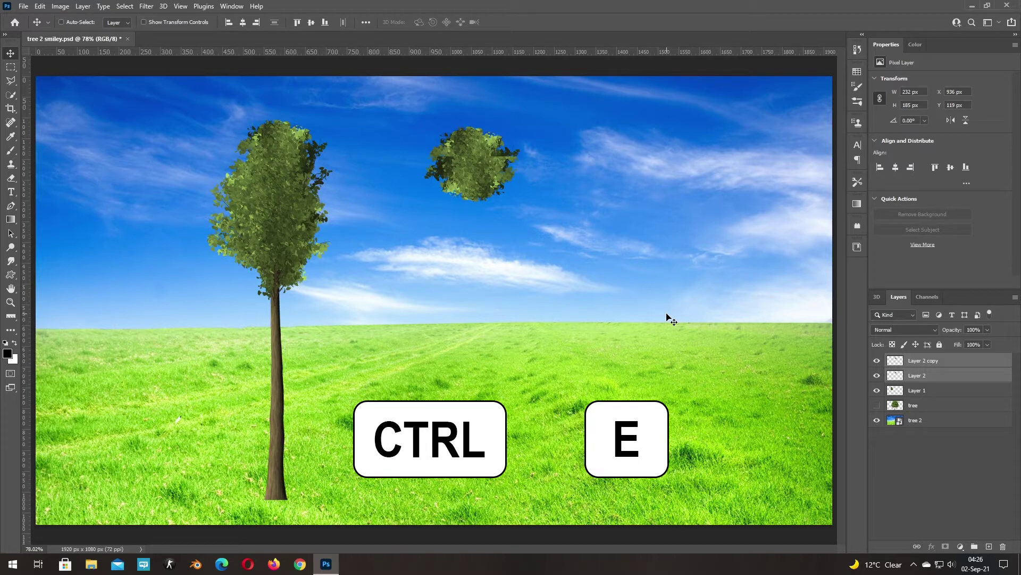
key("ctrl")
key("ctrl+e")
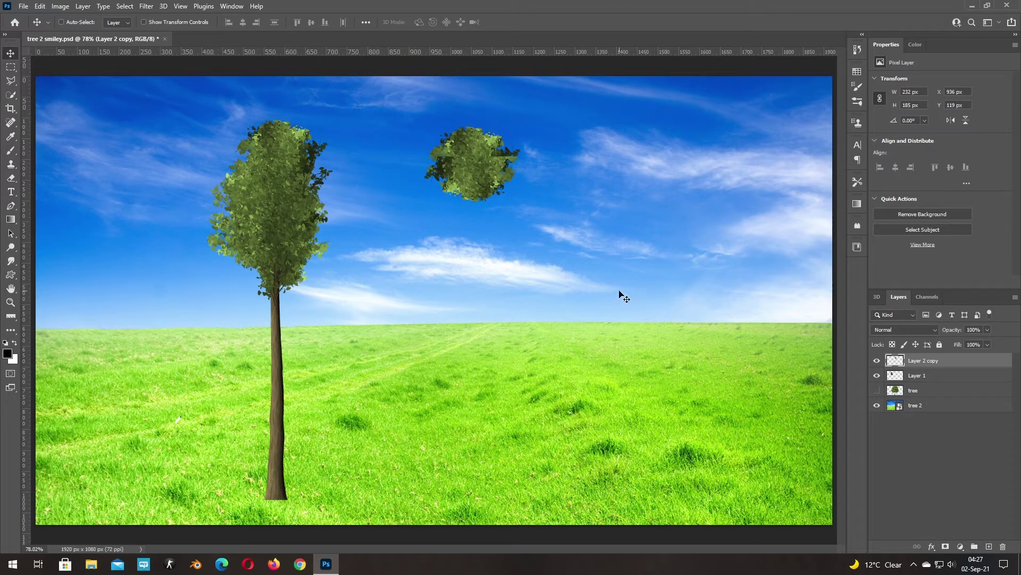
Fill the round crown shape with solid black and deselect.
key("ctrl")
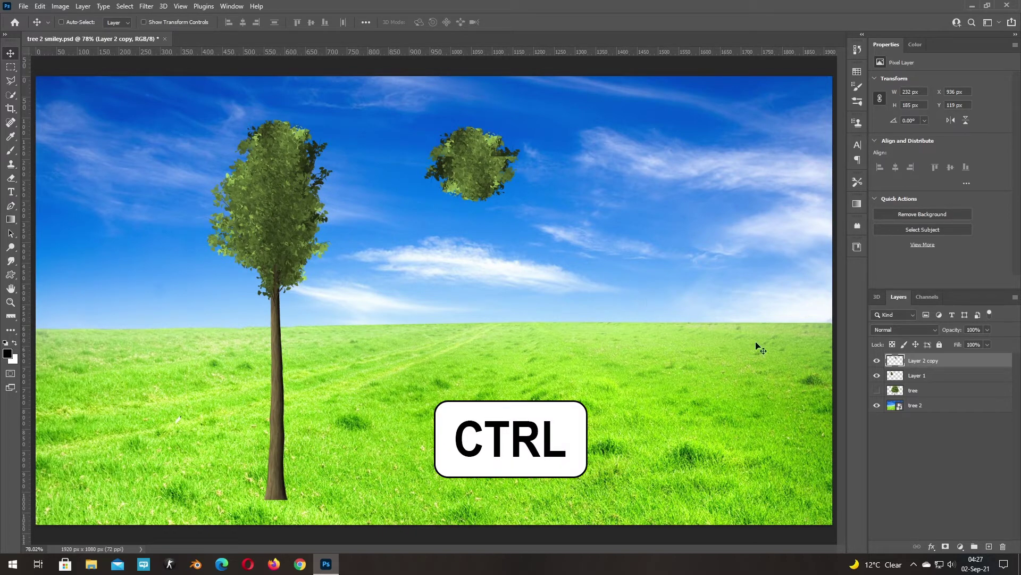
left_click(898, 363, "ctrl")
key("d")
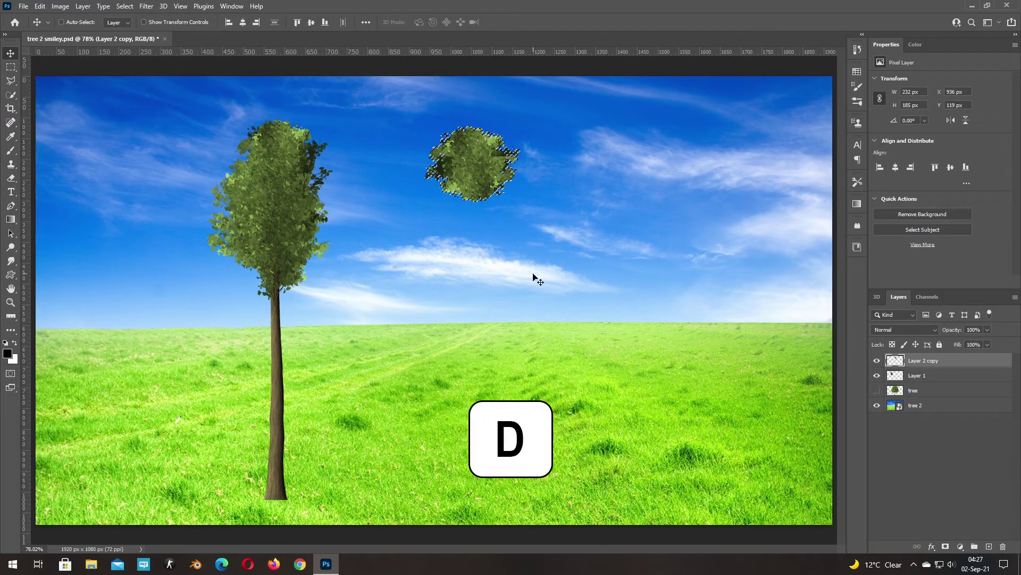
key("alt+Delete")
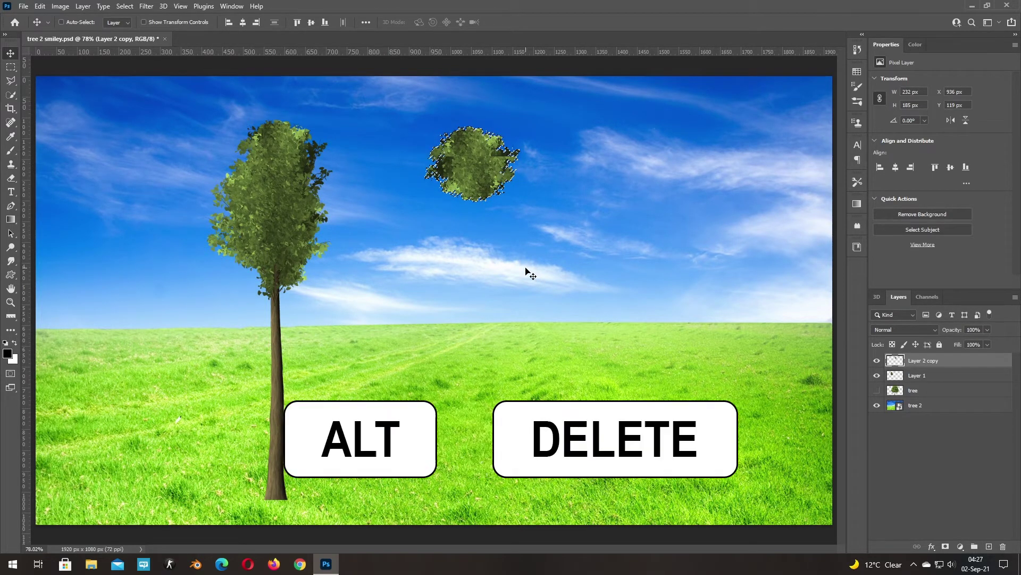
key("alt+Delete")
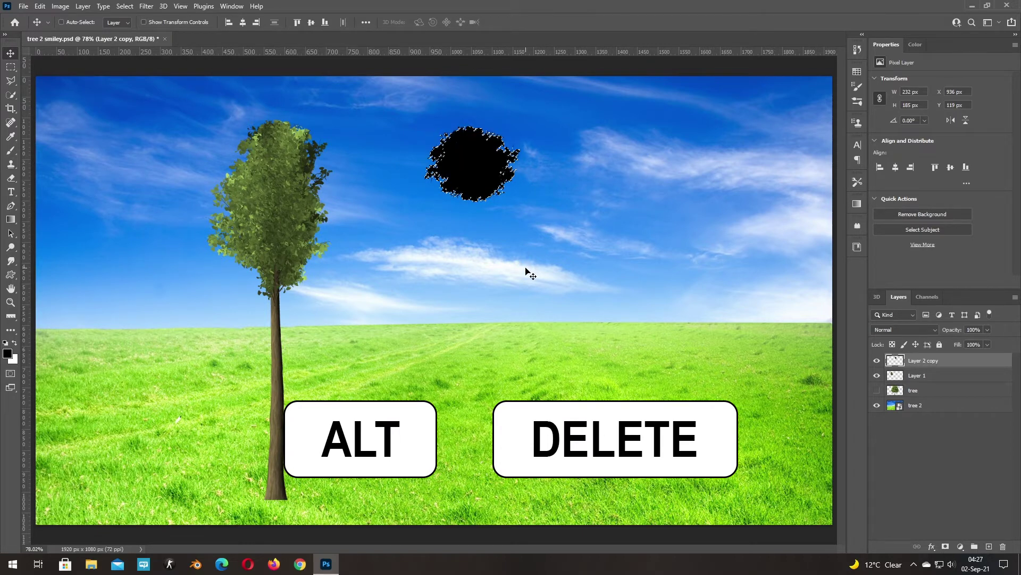
key("ctrl+d")
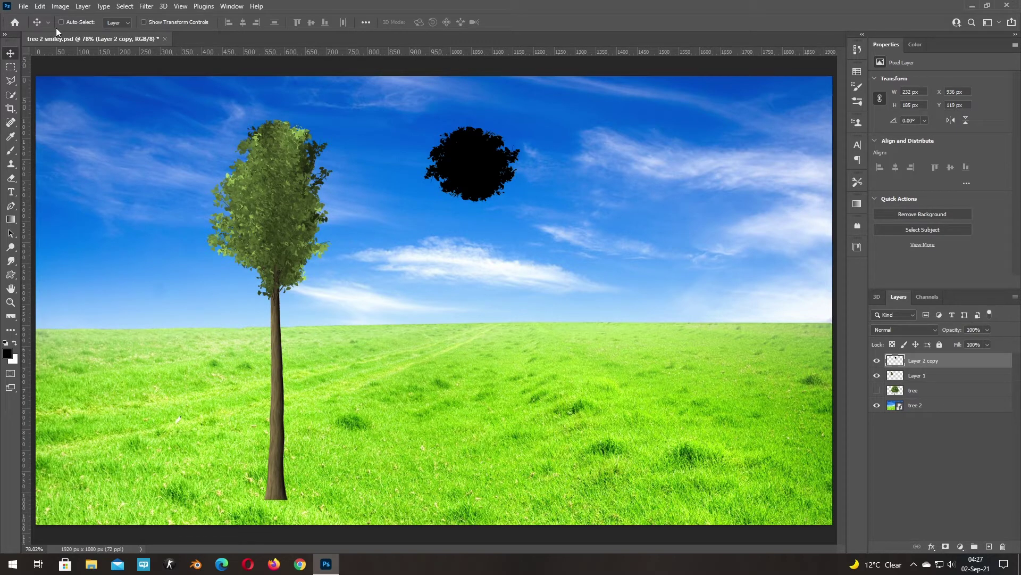
Create a blank white Untitled-1 document sized 200 × 200 pixels.
left_click(23, 6)
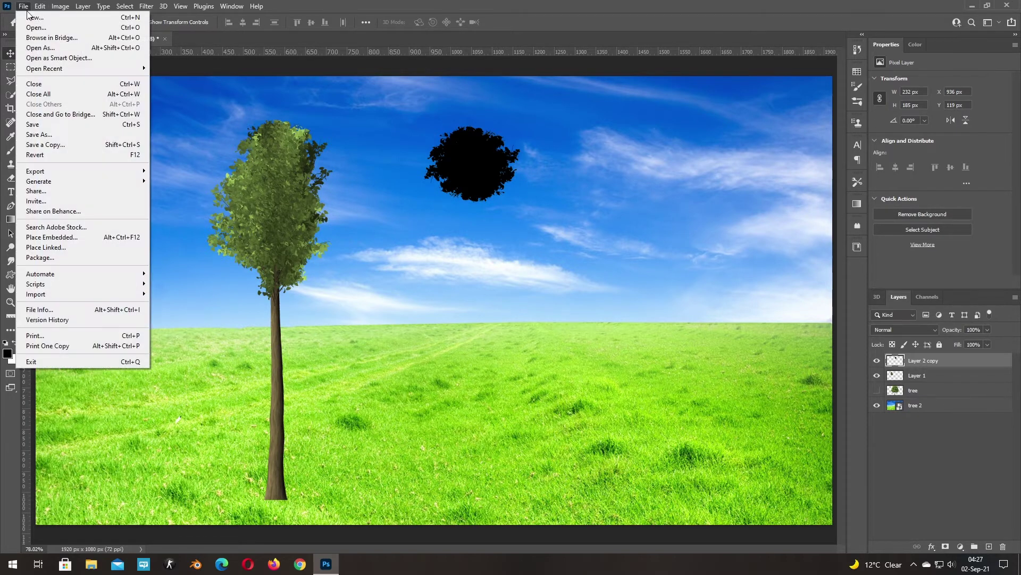
left_click(34, 17)
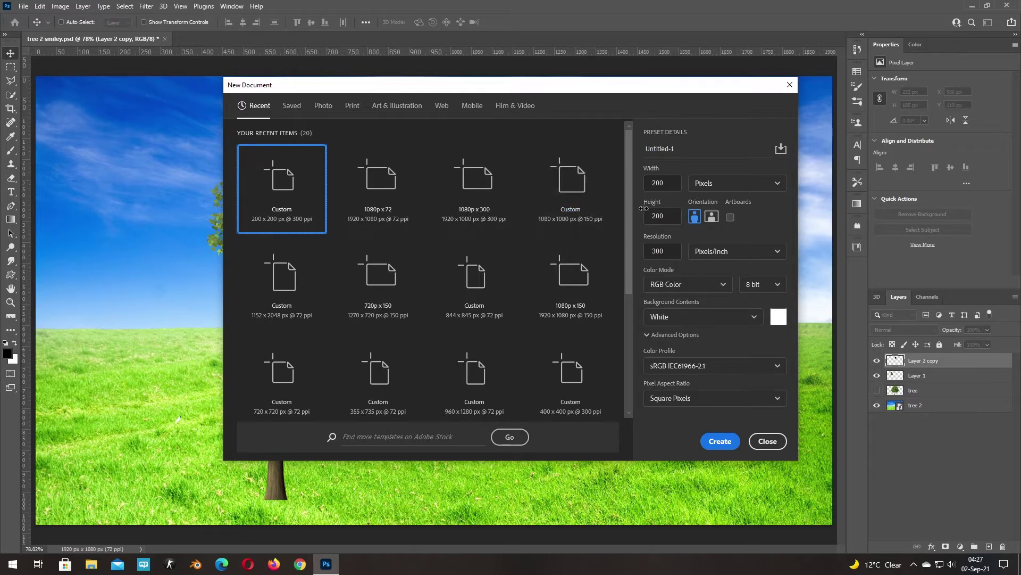
left_click(668, 183)
left_click(669, 215)
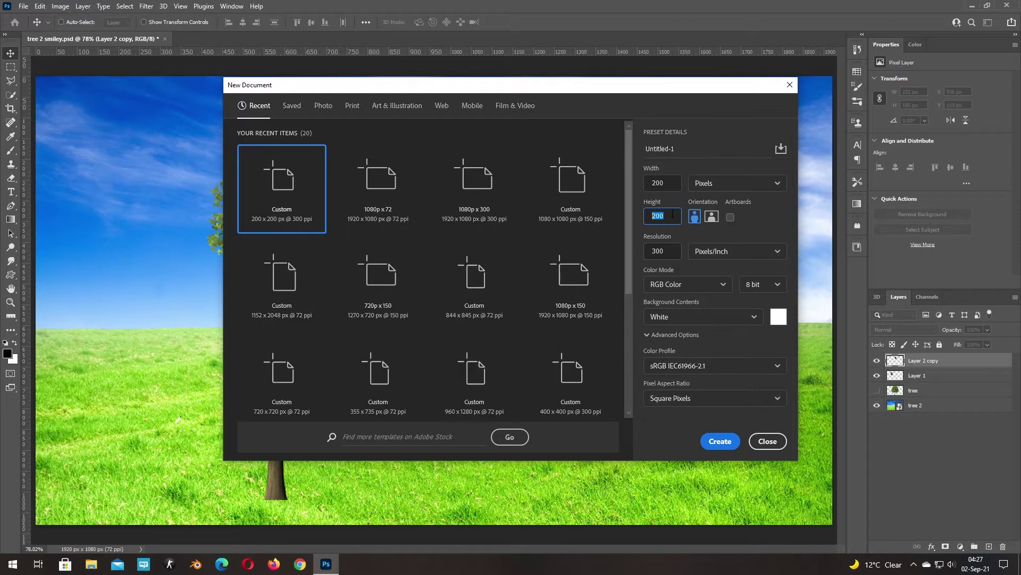
left_click(669, 423)
left_click(714, 442)
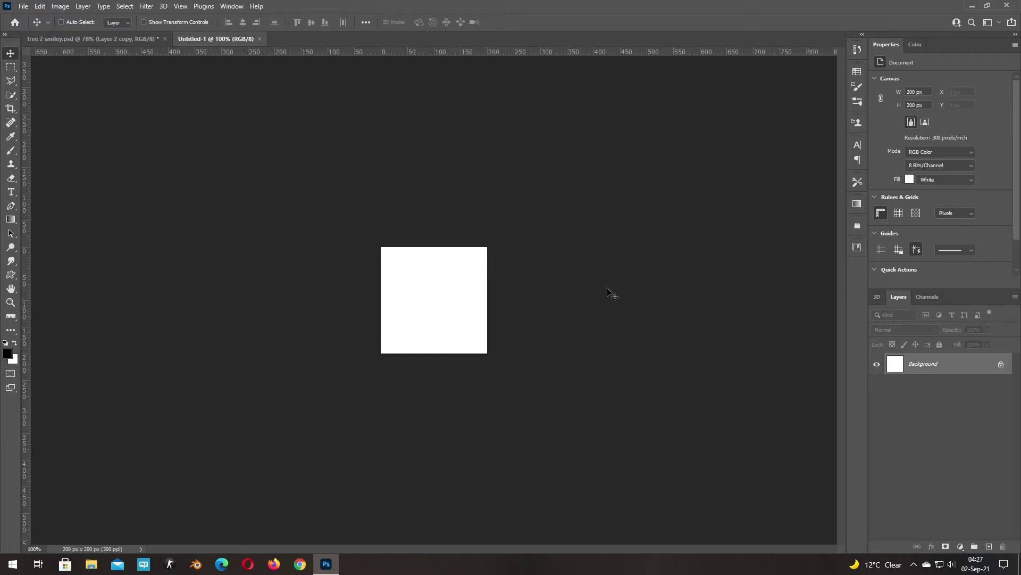
Drag the black crown layer from tree 2 smiley.psd onto the Untitled-1 canvas.
left_click(82, 40)
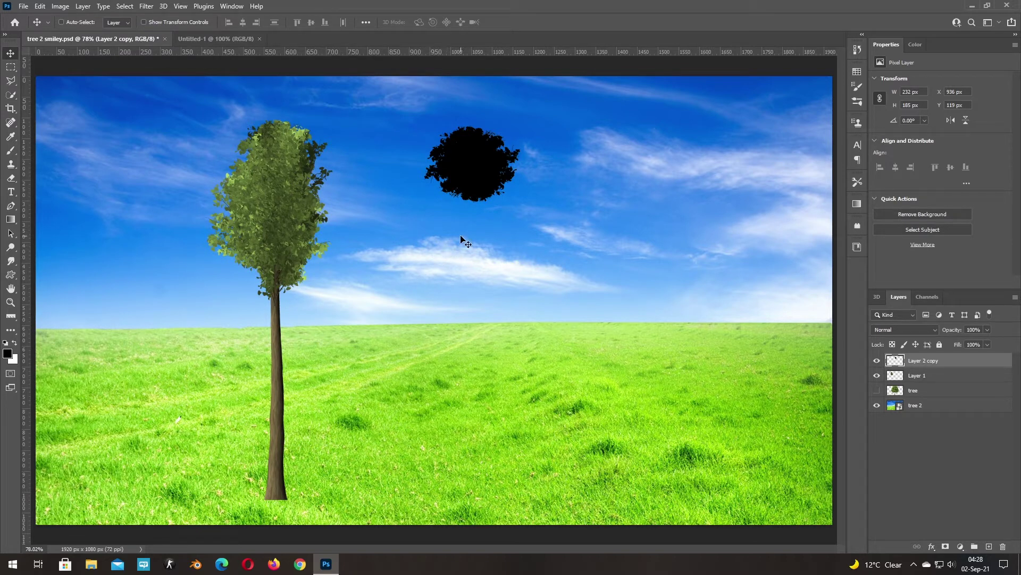
left_click_drag(477, 173, 226, 81)
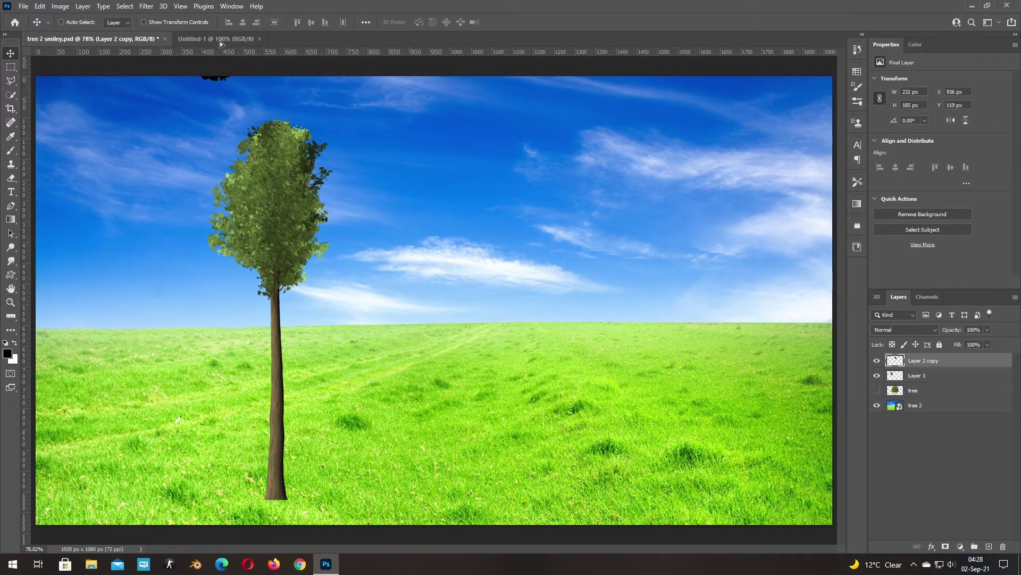
left_click_drag(225, 82, 220, 63)
mouse_move(277, 242)
left_mouse_down()
mouse_move(435, 298)
mouse_move(444, 291)
mouse_move(445, 311)
left_mouse_up()
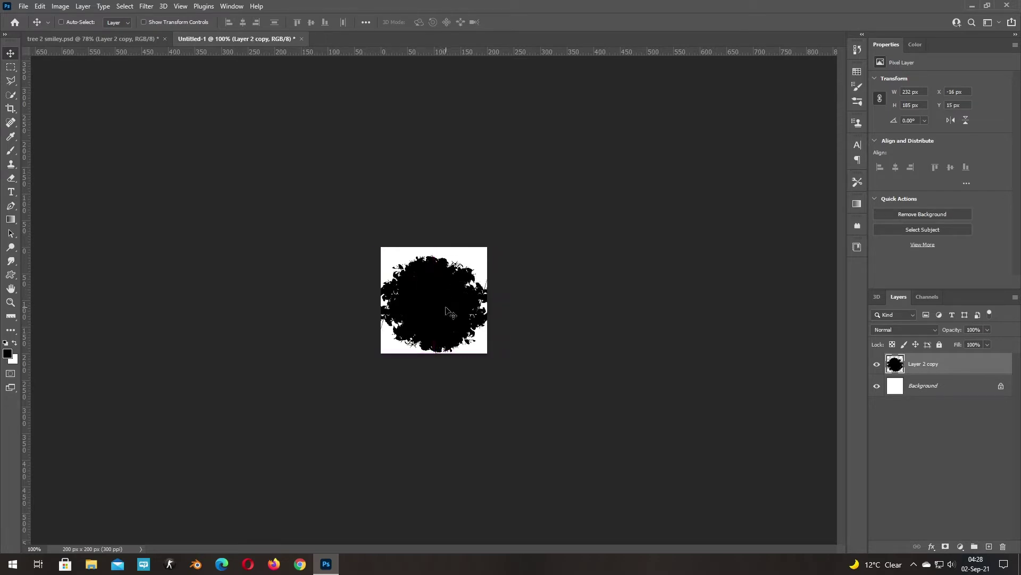
Rotate the crown silhouette about 35° and scale it to roughly 95% within the canvas.
left_click(178, 23)
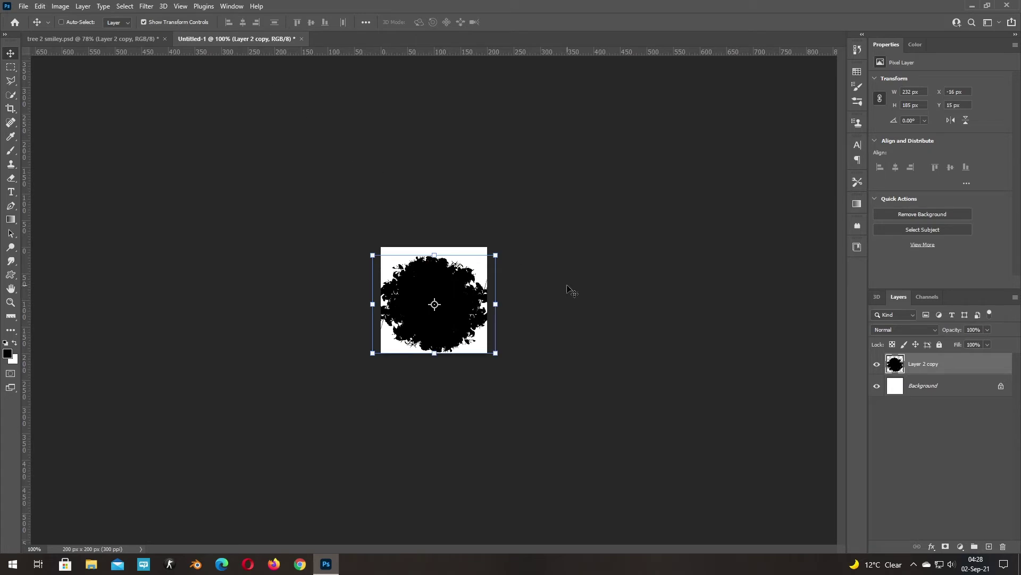
left_click_drag(511, 250, 452, 206)
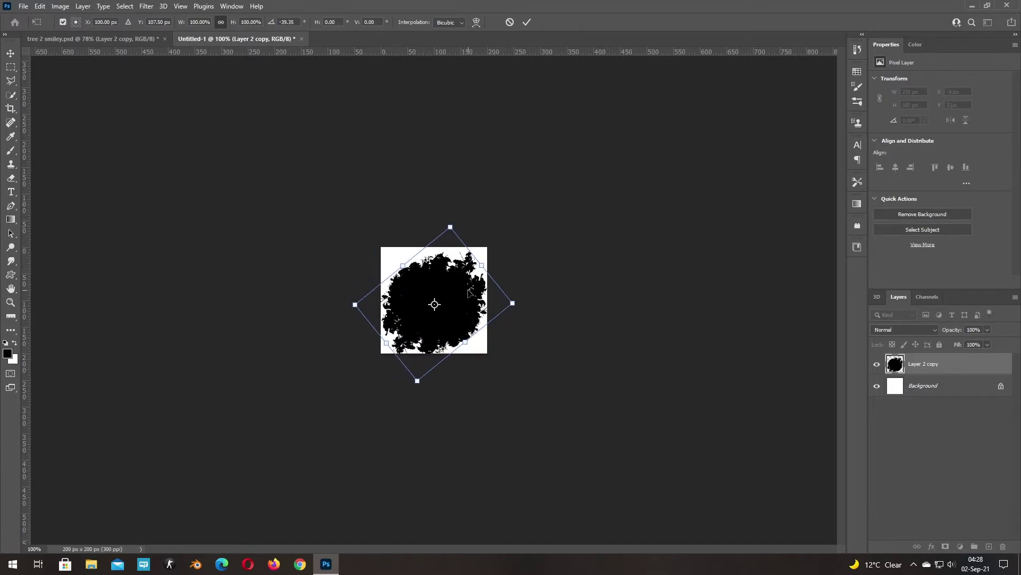
left_click_drag(468, 292, 468, 287)
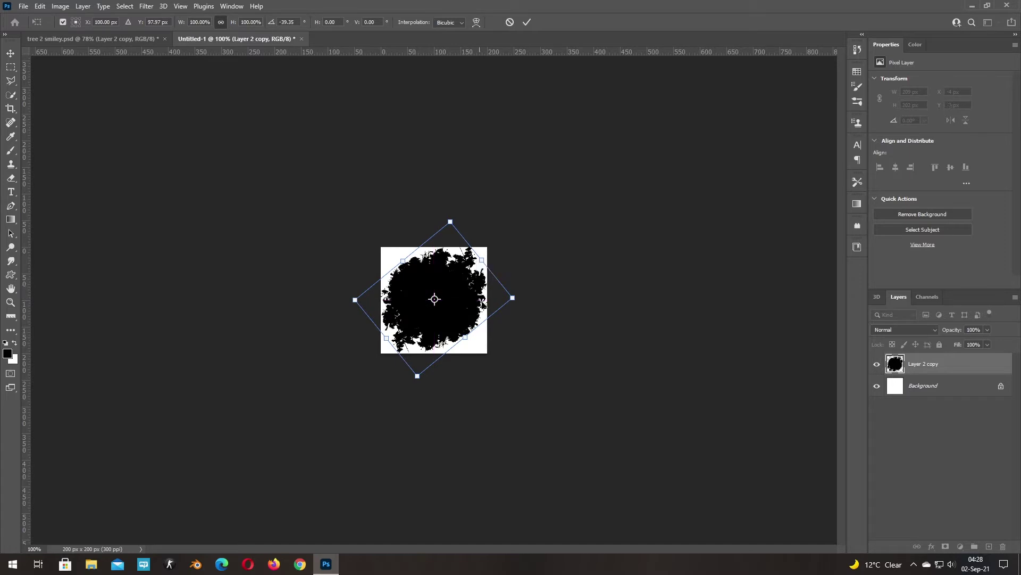
scroll(426, 334, "up", 2, "alt")
scroll(426, 334, "up", 3, "alt")
scroll(426, 333, "up", 1, "alt")
scroll(426, 333, "up", 1, "alt")
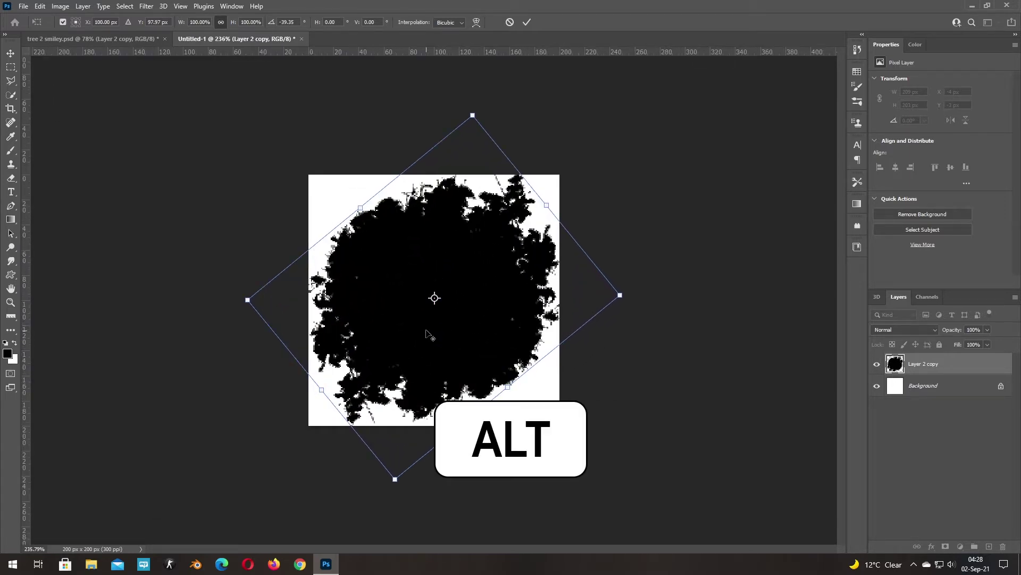
scroll(426, 333, "up", 1, "alt")
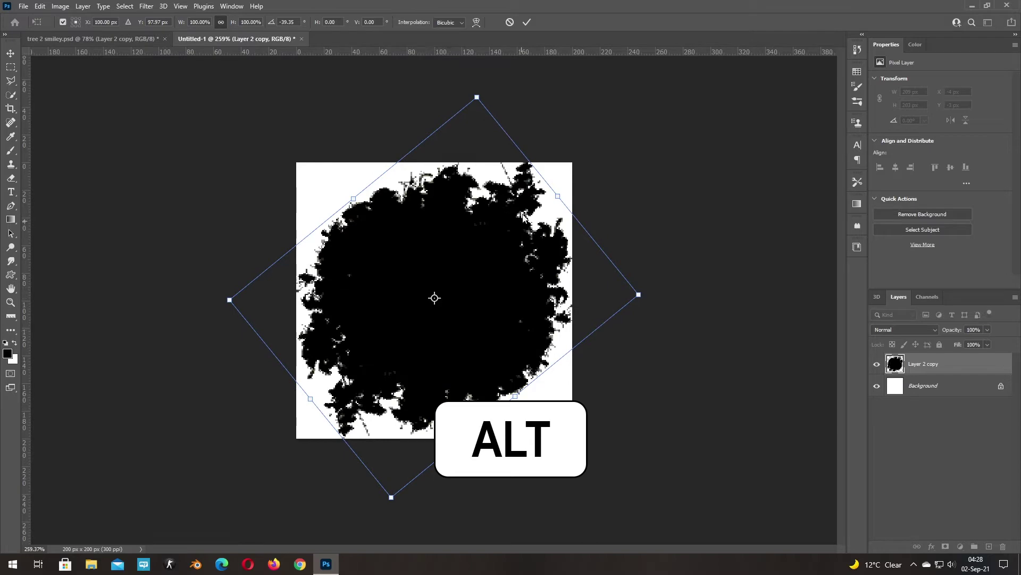
left_click_drag(477, 96, 471, 104)
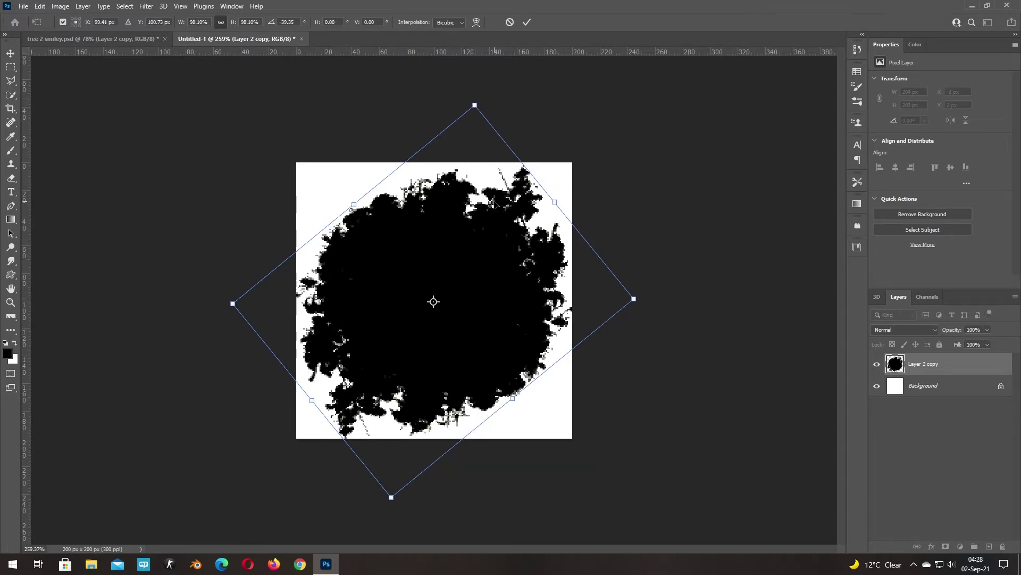
left_click_drag(484, 201, 489, 202)
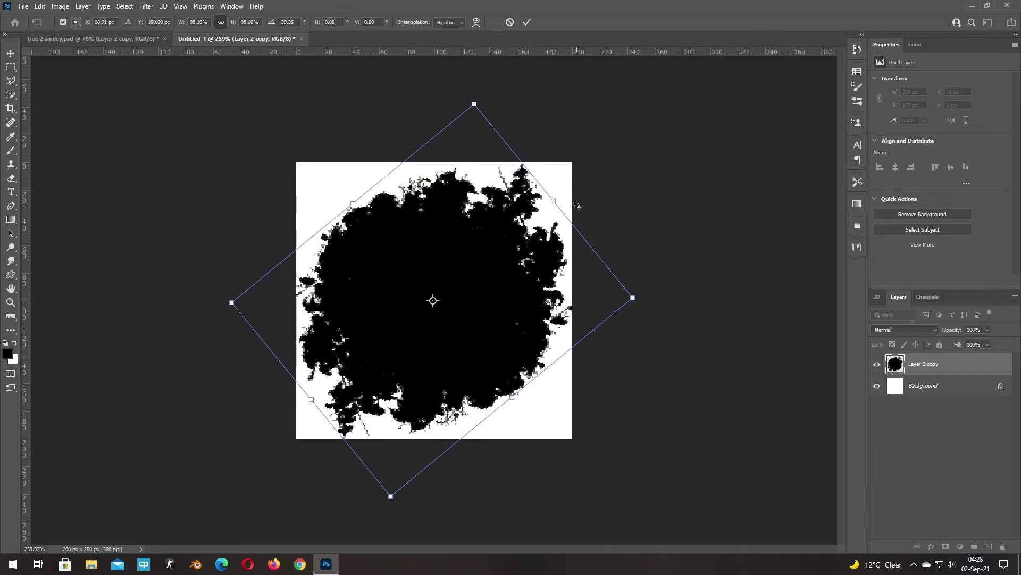
left_click_drag(226, 307, 238, 302)
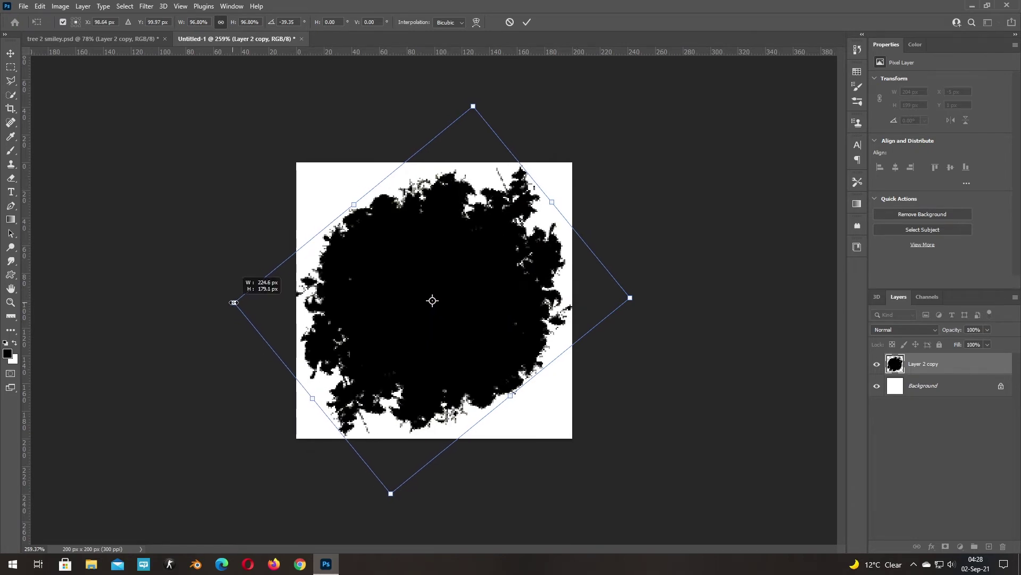
key("Left")
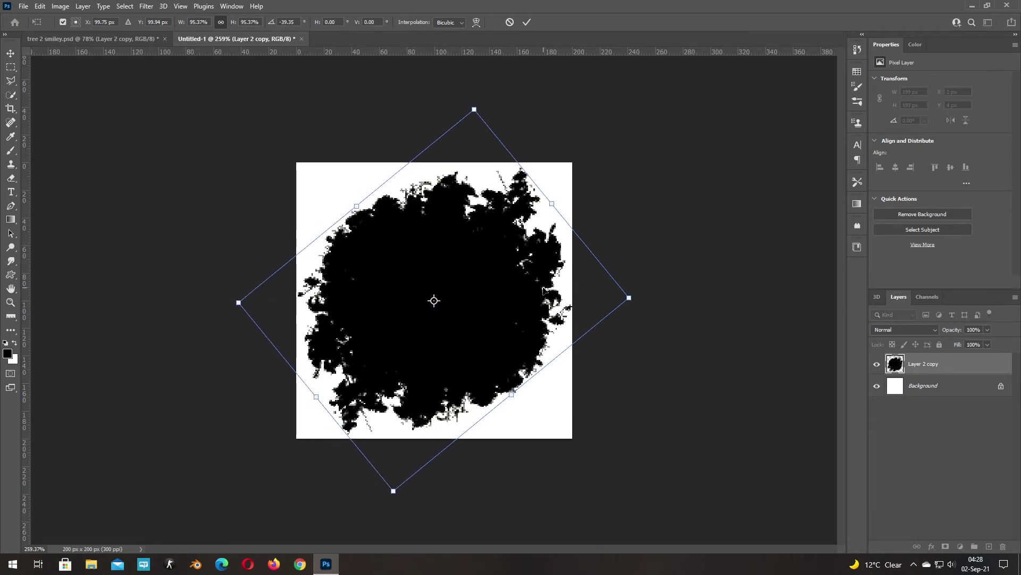
Apply the transform and merge the crown layer into the white Background.
left_click(528, 22)
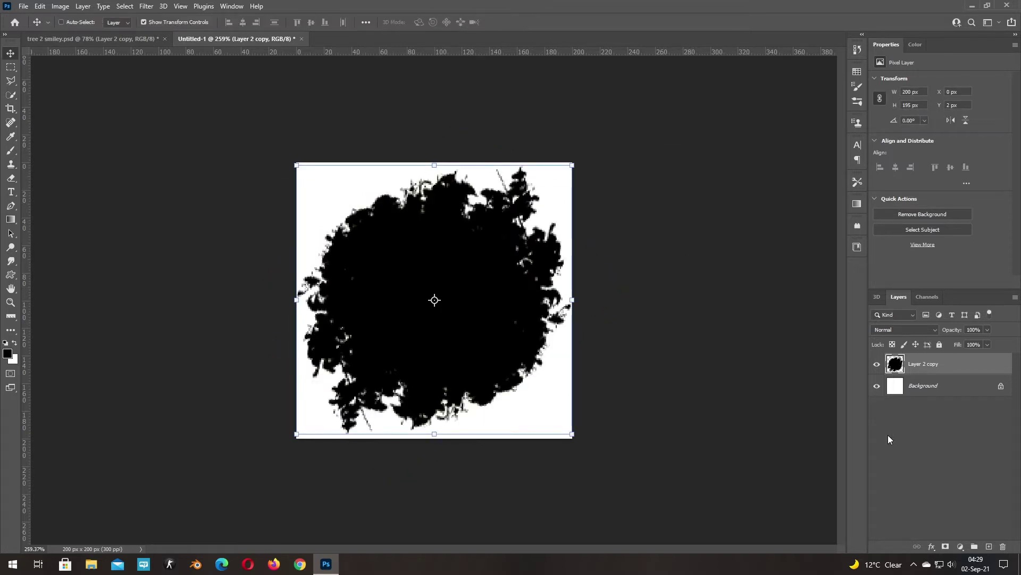
key("shift")
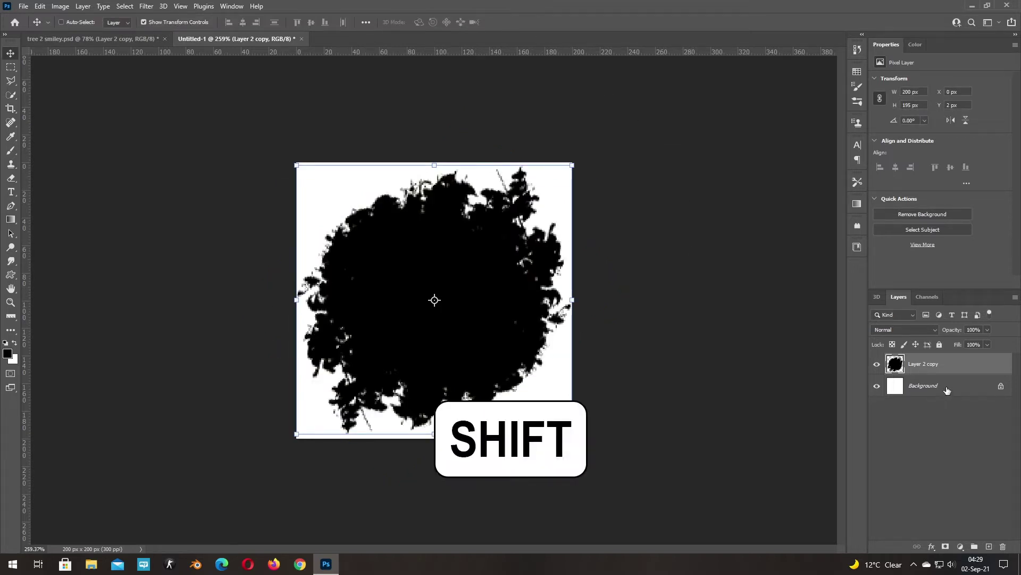
left_click(947, 390, "shift")
key("ctrl+e")
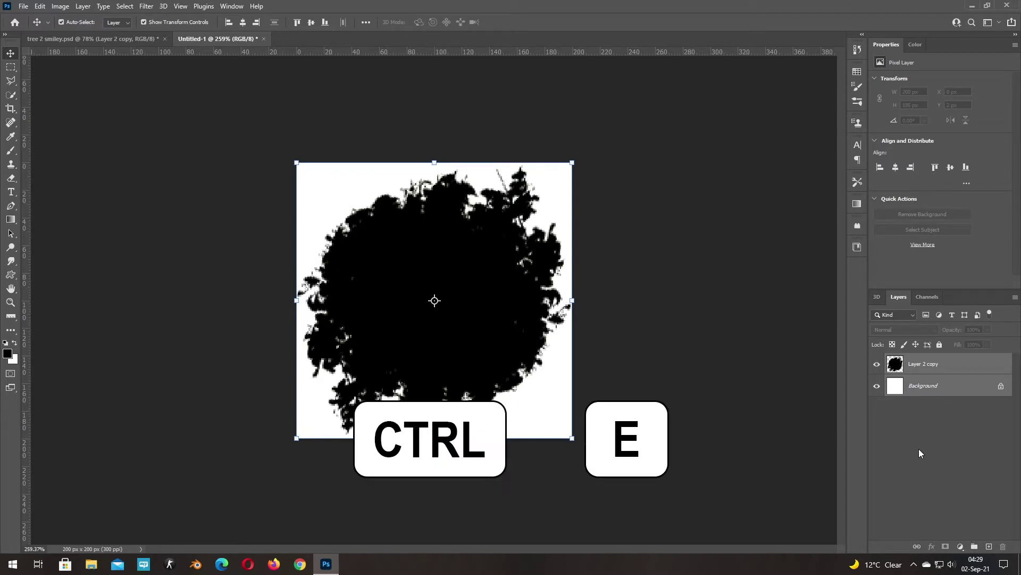
key("ctrl+e")
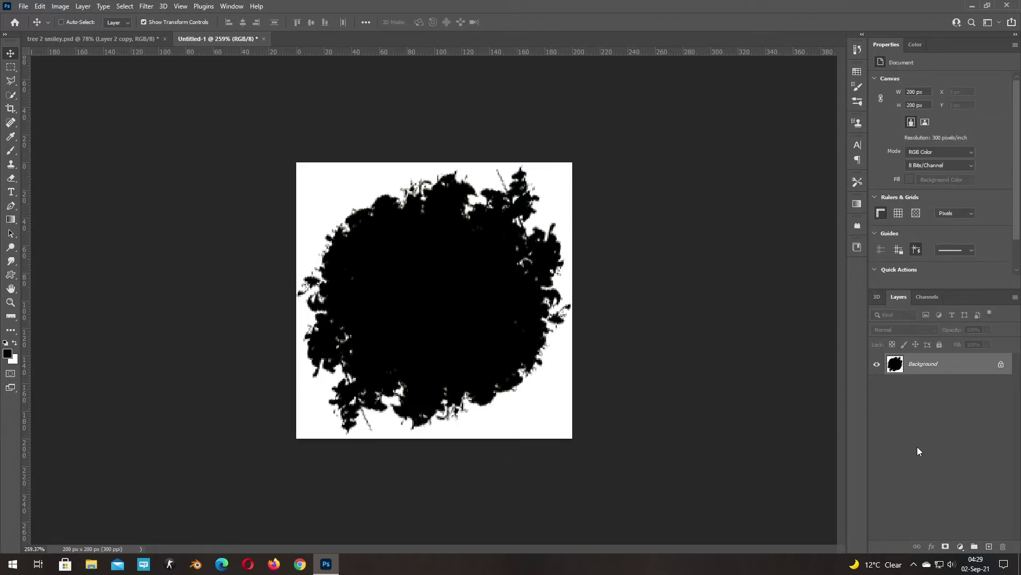
Define the image as a new brush preset named 'leafs'.
left_click(40, 7)
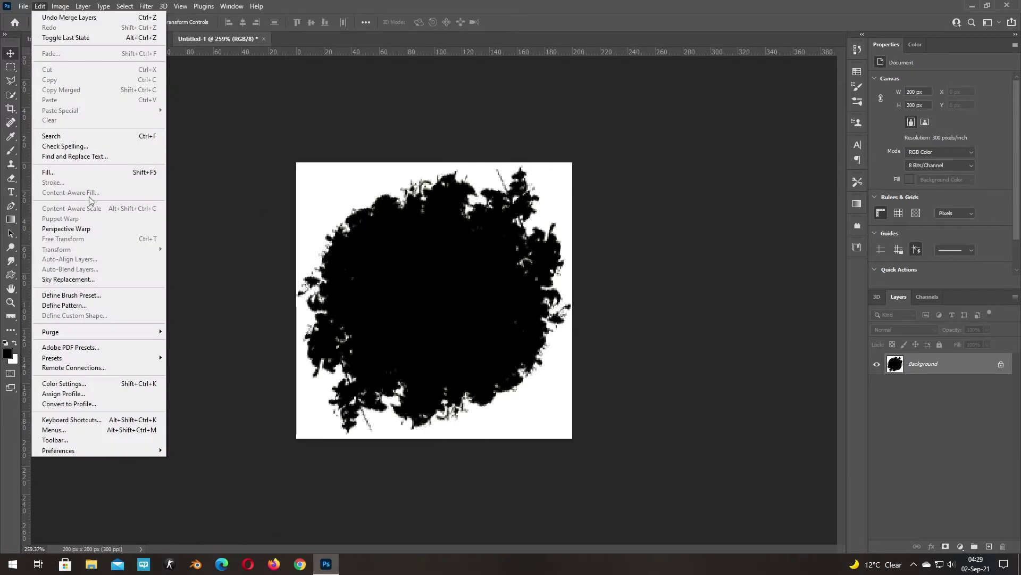
left_click(72, 295)
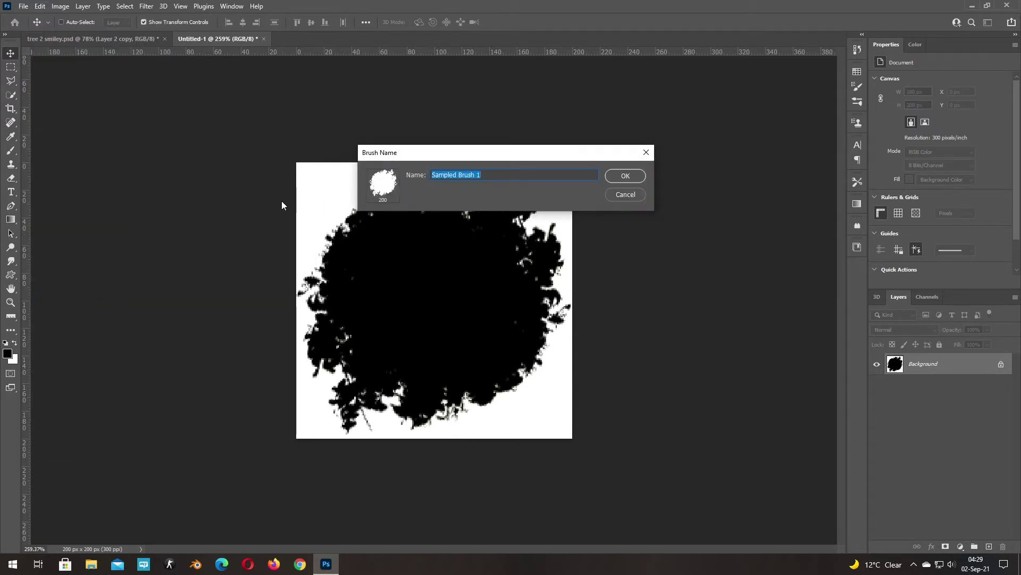
type("leafs")
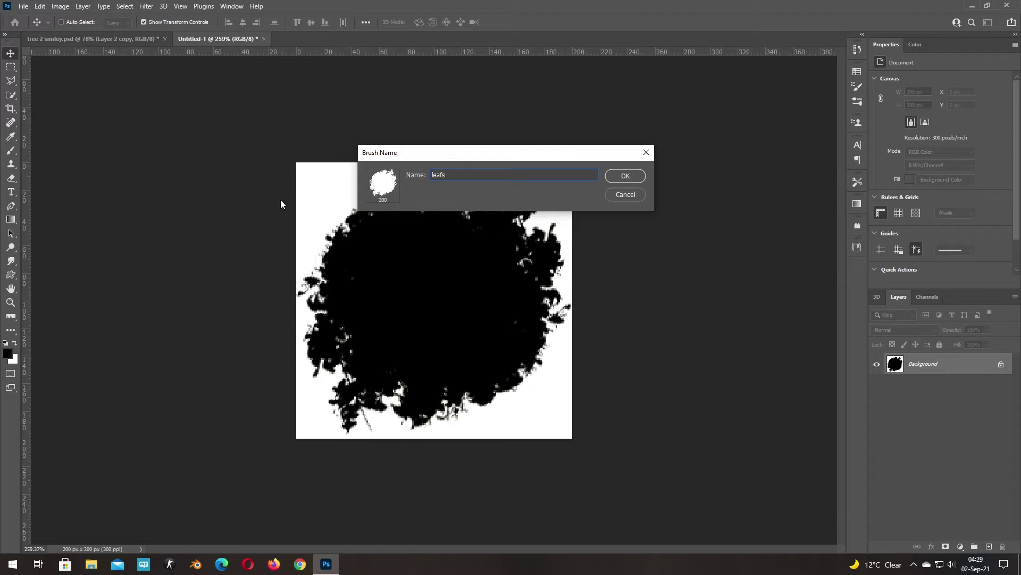
key("Return")
key("b")
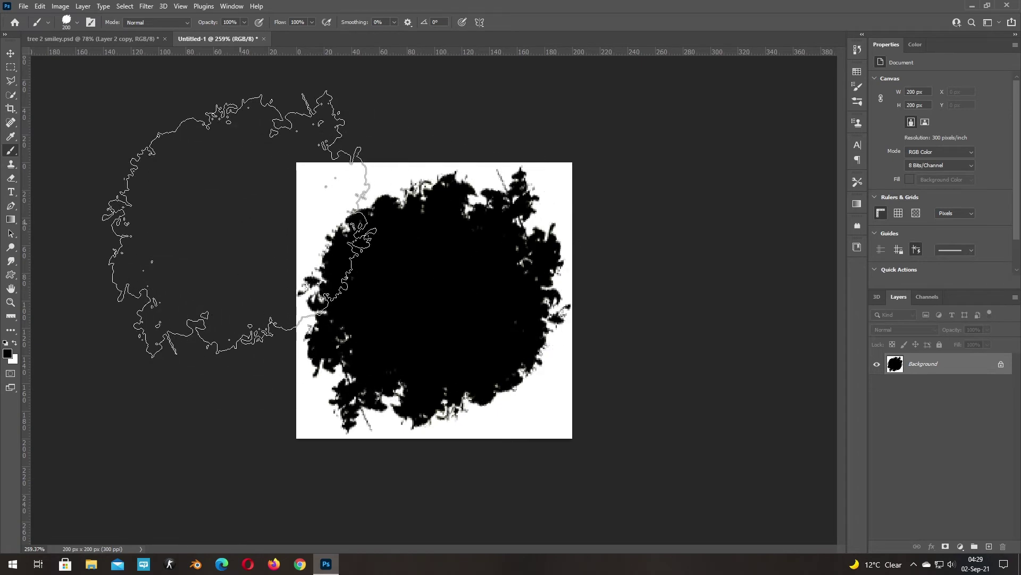
Close Untitled-1 without saving and stamp two leafs-brush crowns right of the first blob.
left_click(263, 38)
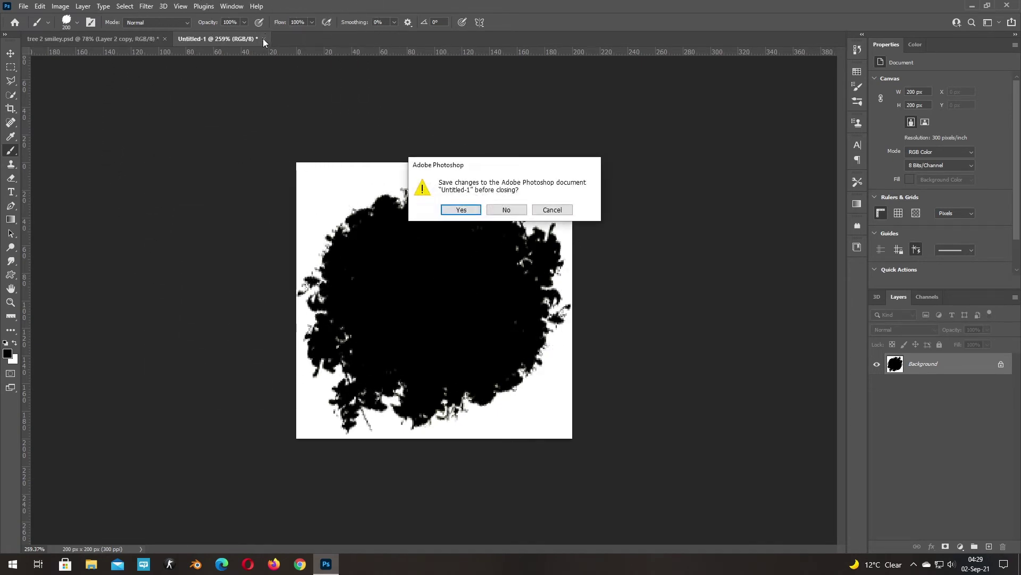
left_click(507, 211)
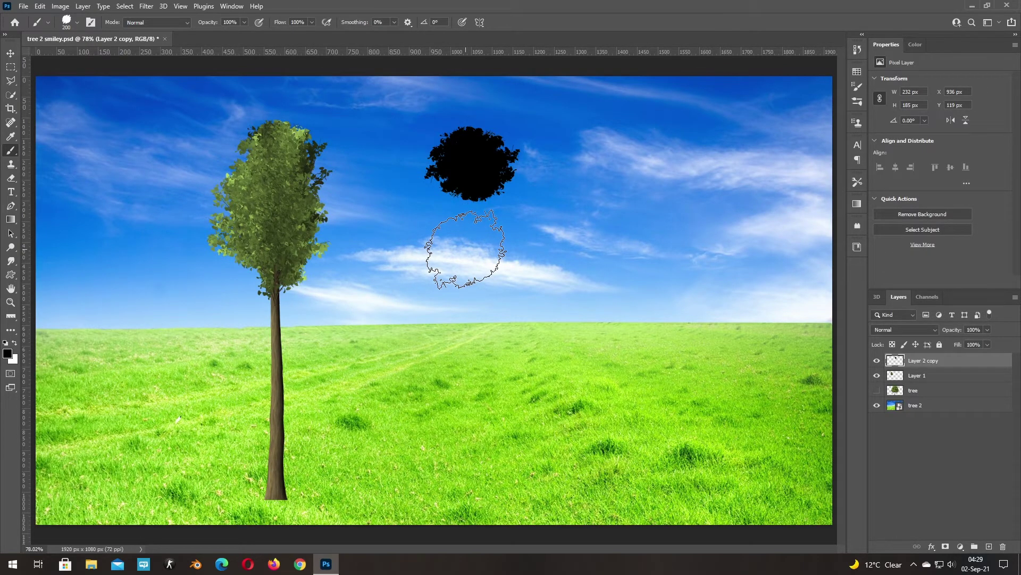
left_click(577, 160)
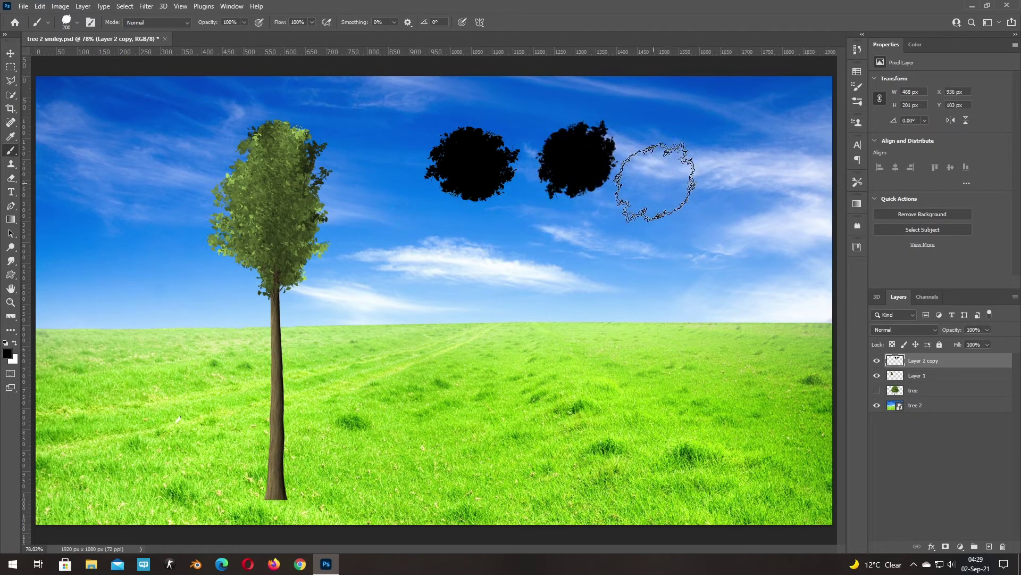
left_click(672, 165)
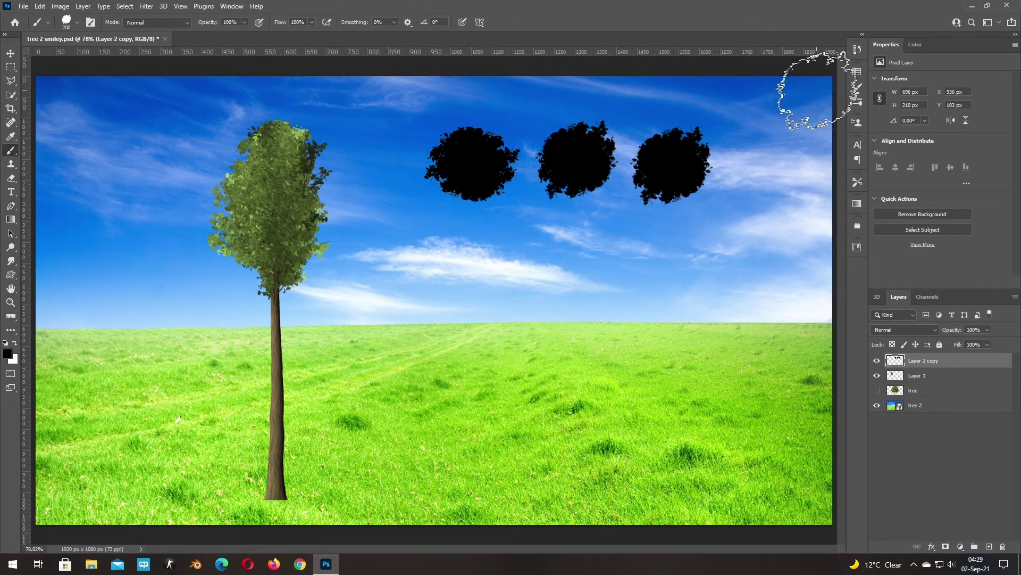
Set the leafs brush Spacing to 29% and Shape Dynamics Angle Jitter to 100%.
left_click(860, 88)
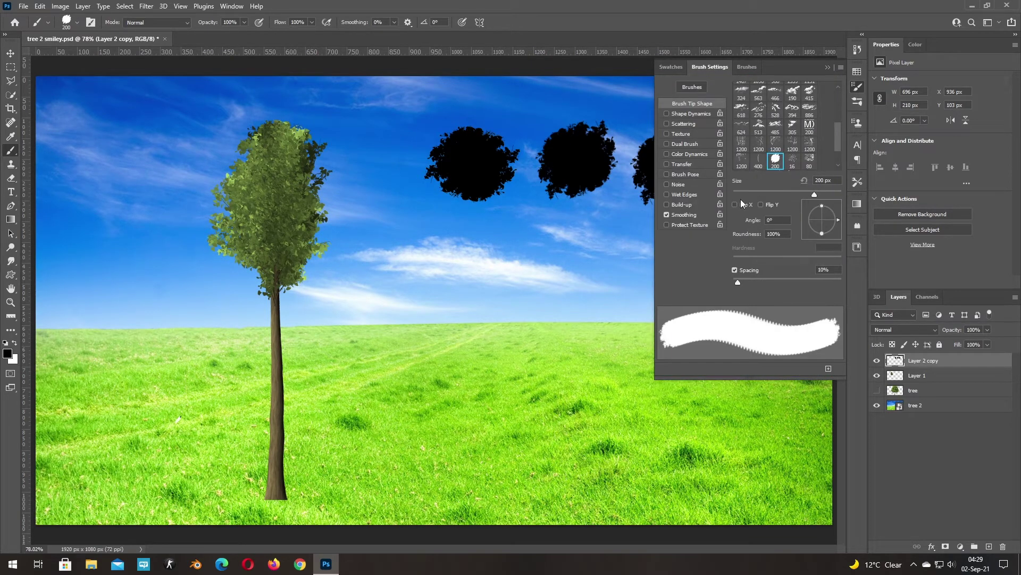
left_click(232, 6)
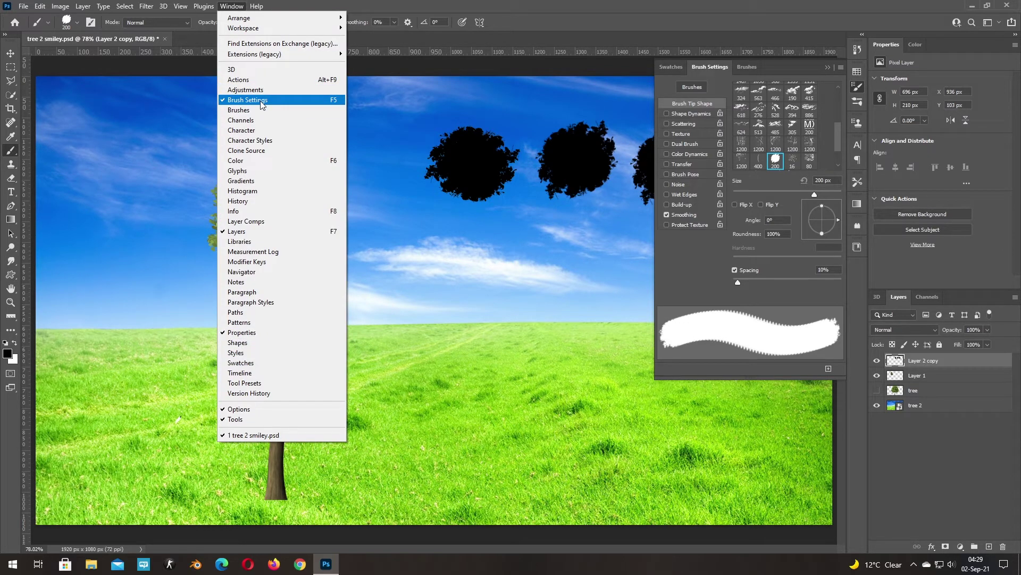
left_click(241, 6)
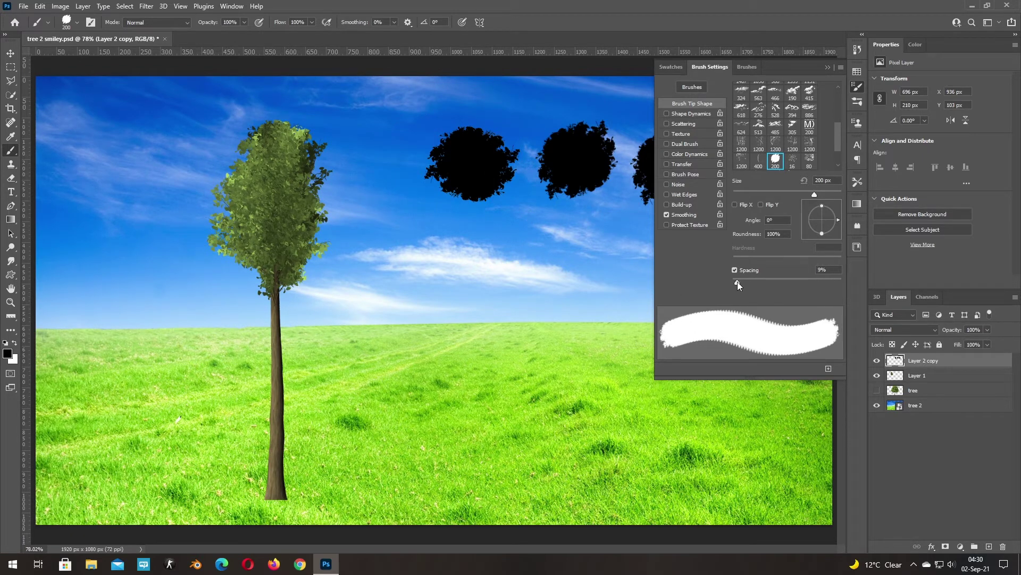
left_click_drag(737, 282, 749, 282)
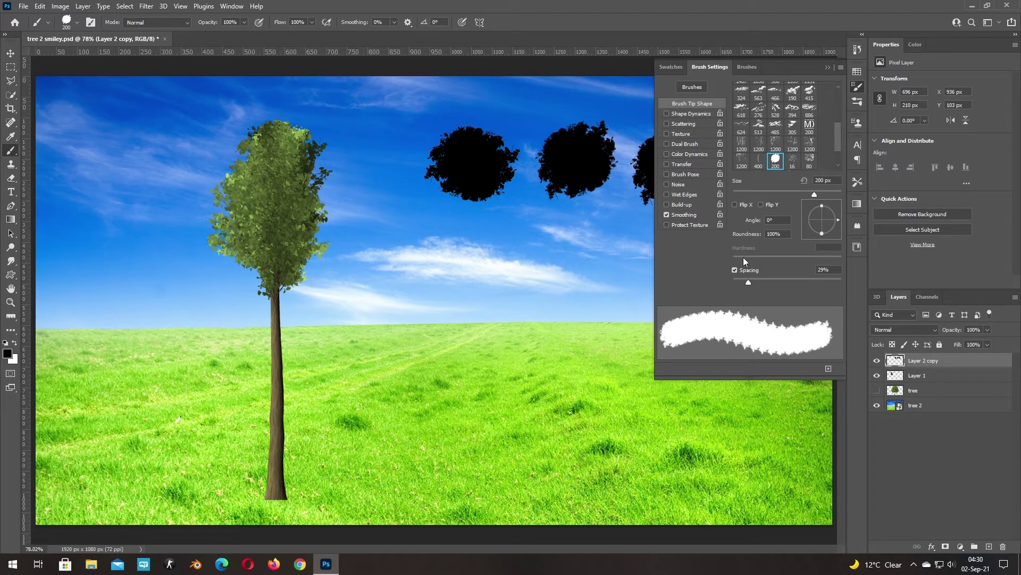
left_click(686, 113)
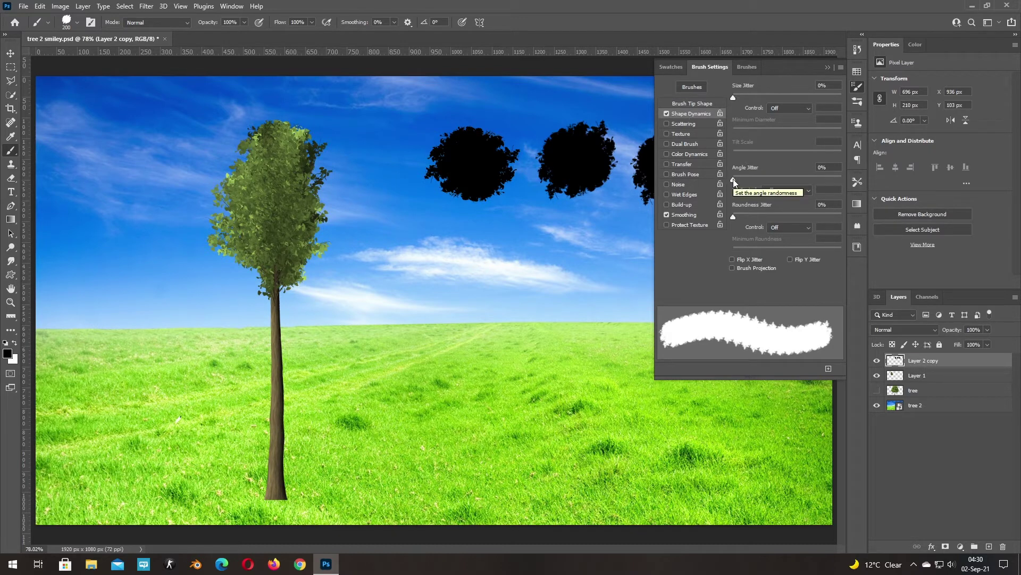
left_click_drag(733, 178, 857, 186)
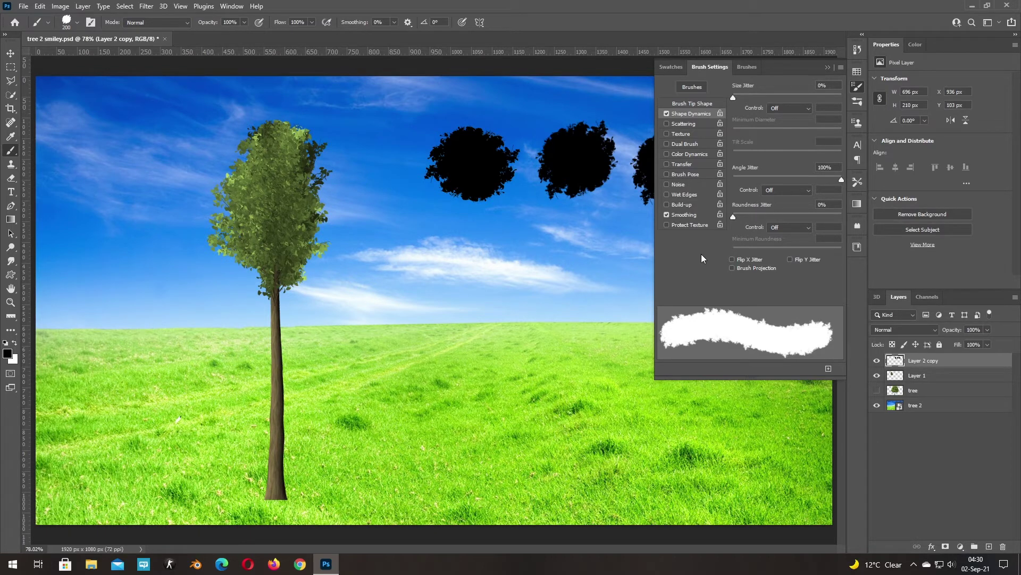
Paint three black leafy strokes across the tree crown, the upper sky and the grass.
left_click(827, 67)
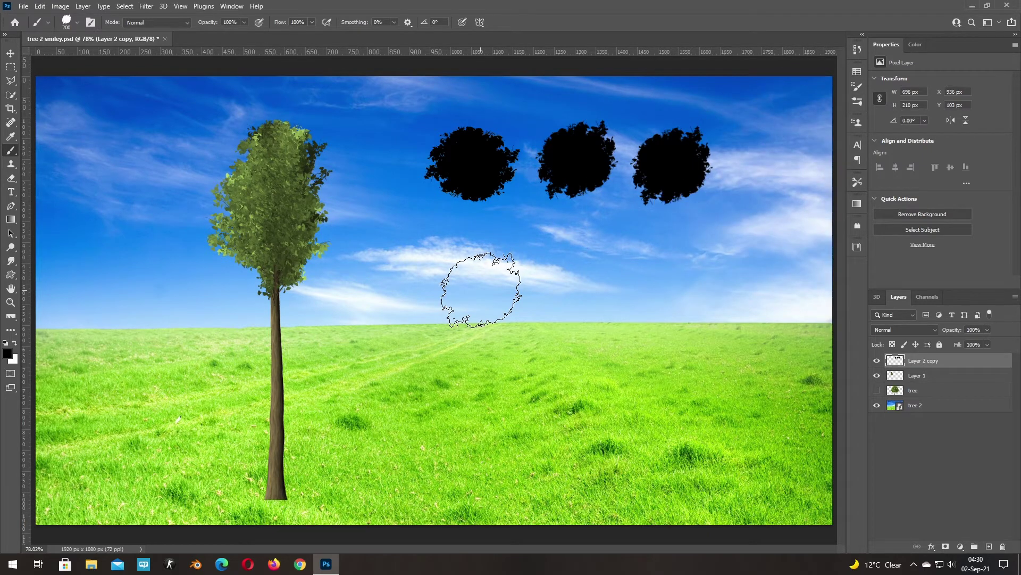
left_click_drag(136, 268, 702, 268)
mouse_move(358, 123)
left_mouse_down()
mouse_move(468, 141)
mouse_move(692, 144)
left_mouse_up()
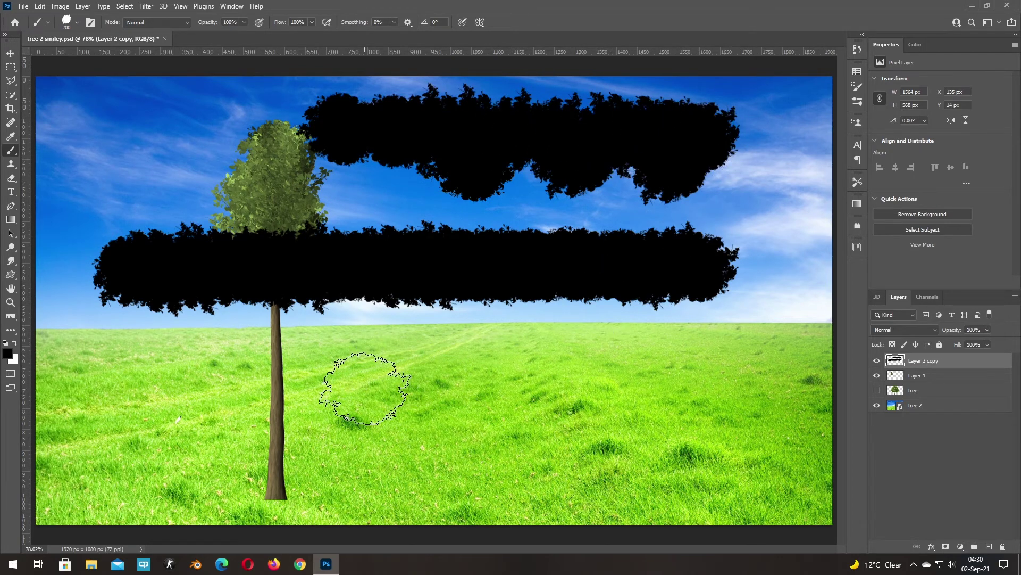
left_click_drag(365, 388, 564, 396)
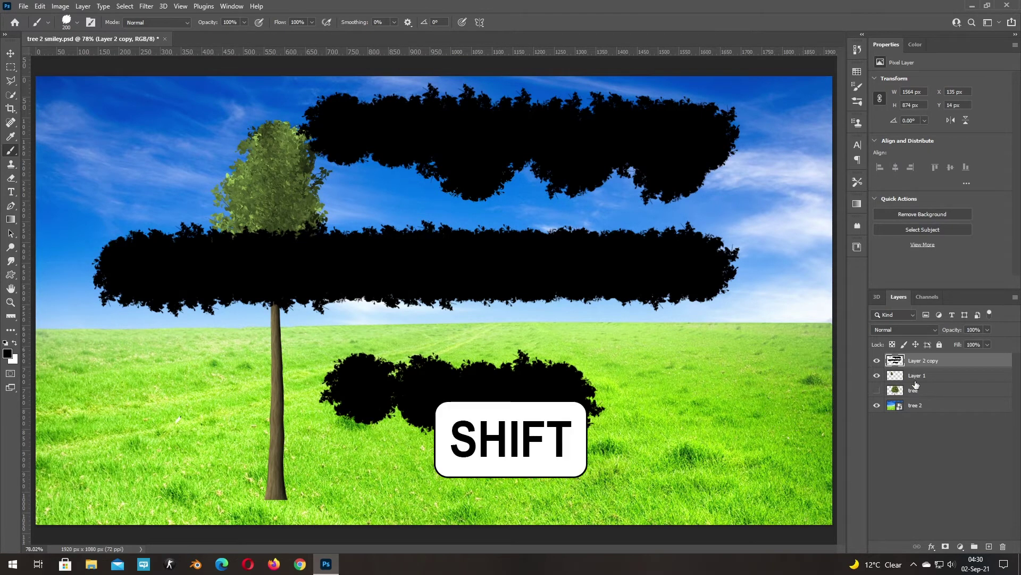
Delete Layer 1 and Layer 2 copy, then make the large tree layer visible again.
left_click(955, 376, "shift")
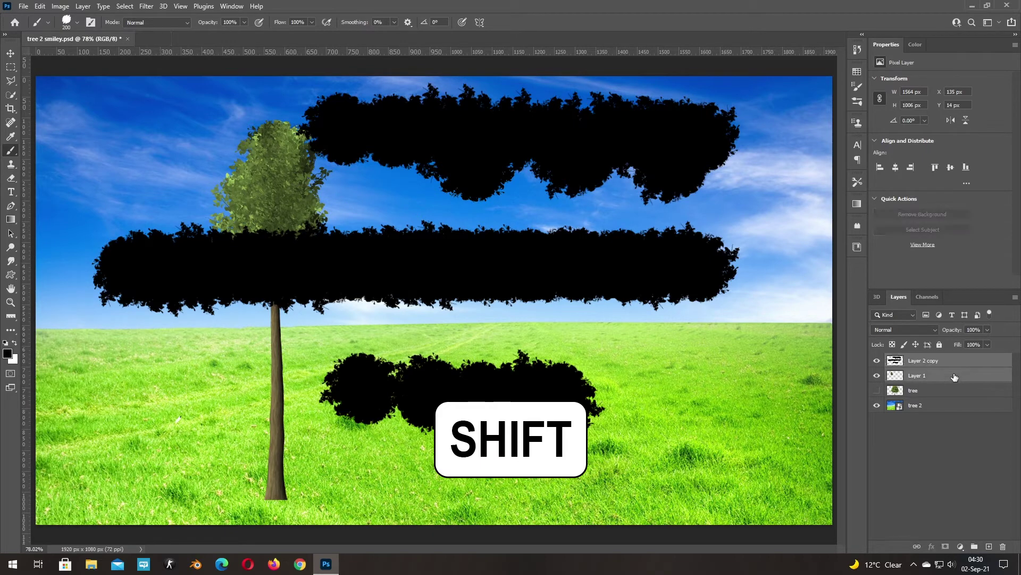
key("Delete")
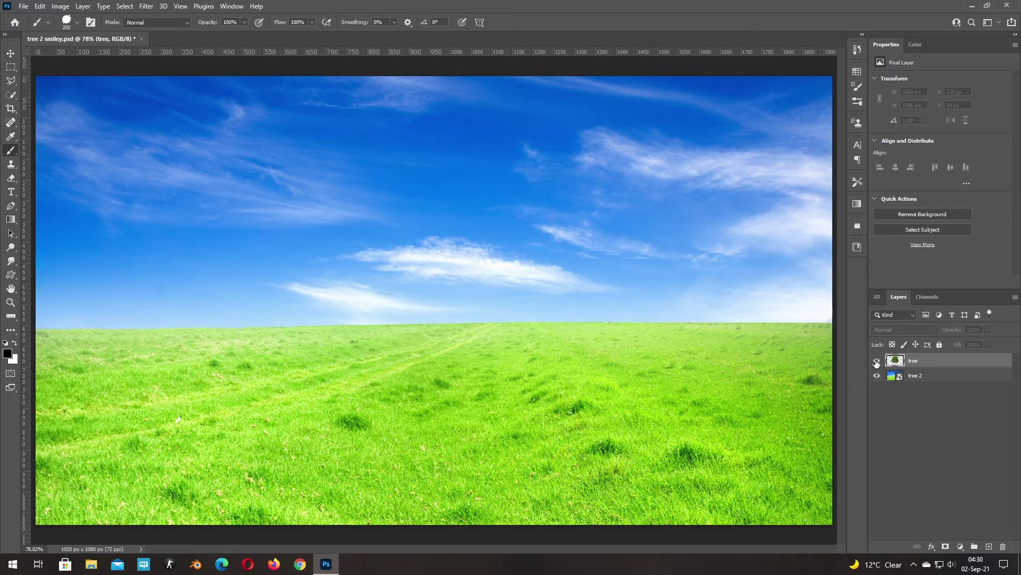
left_click(877, 360)
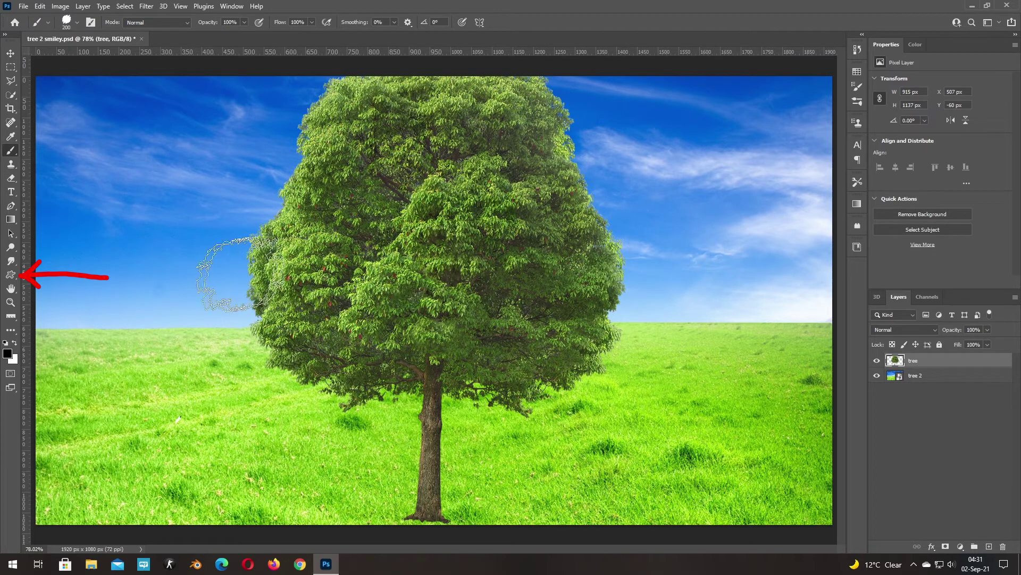
Switch to the Custom Shape tool and browse the shape list and Shapes panel options.
left_click(11, 276)
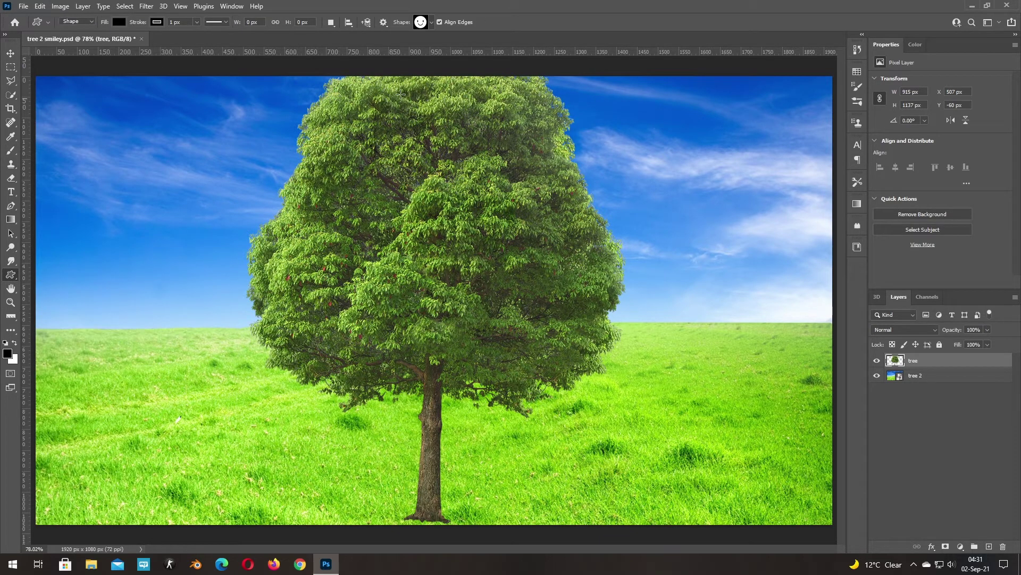
left_click(431, 23)
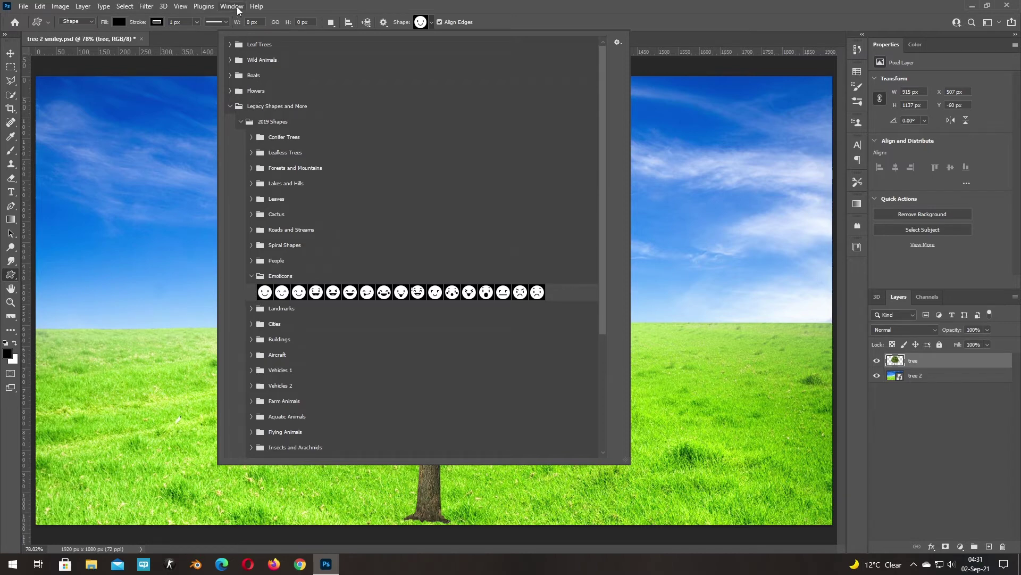
left_click(316, 2)
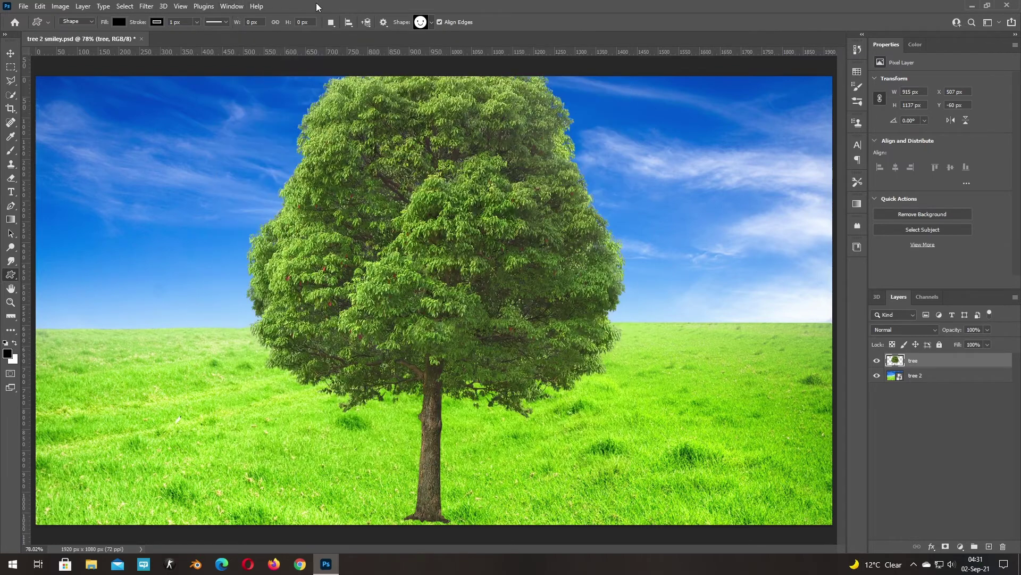
left_click(231, 6)
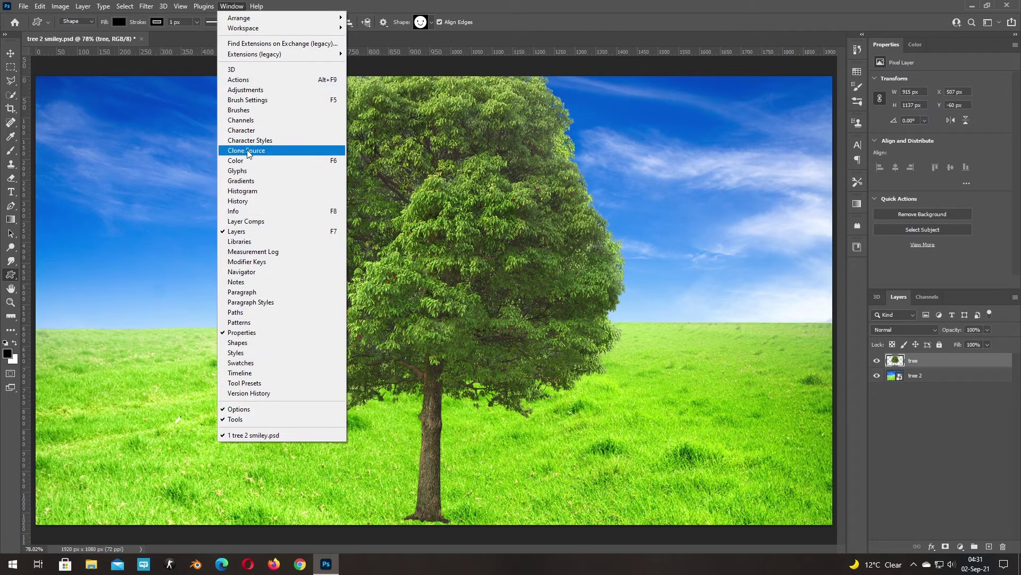
left_click(241, 344)
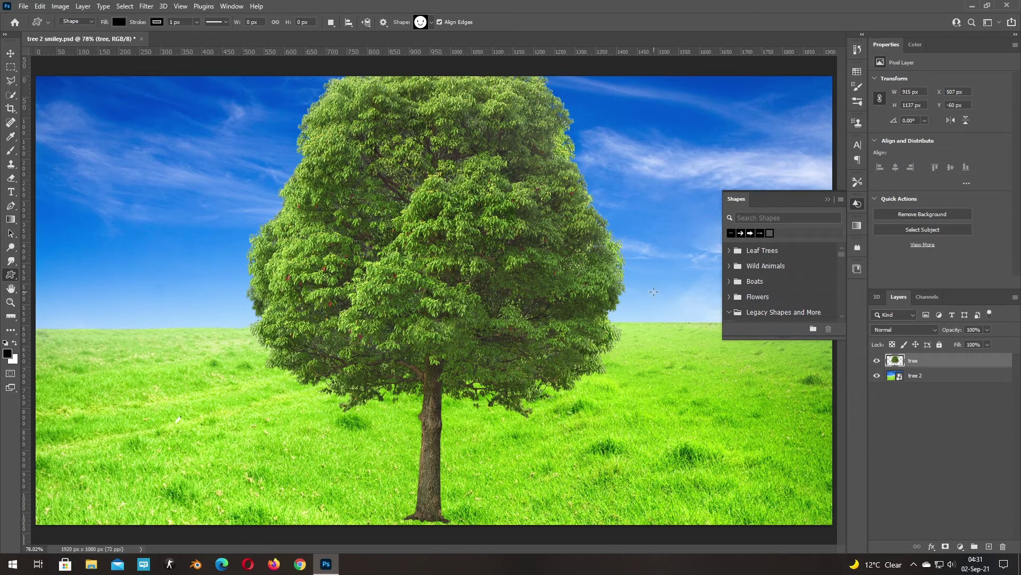
left_click(841, 200)
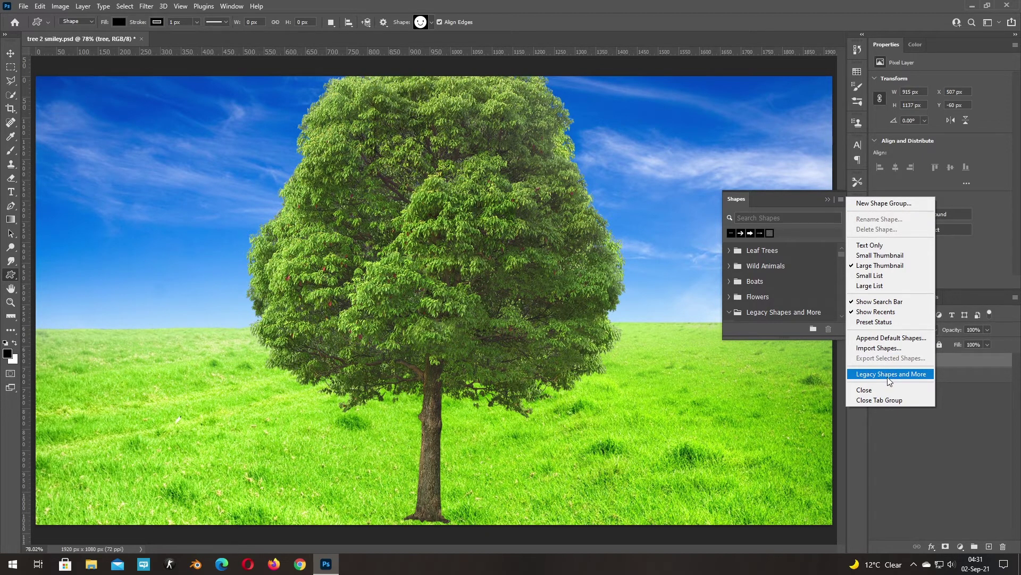
left_click(795, 199)
left_click(828, 200)
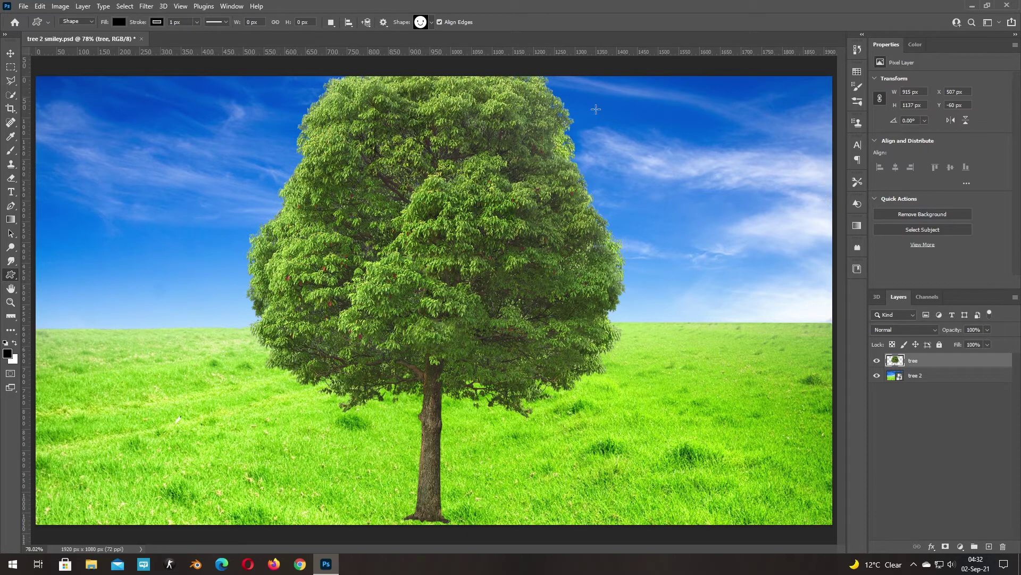
Pick the first smiley from Legacy Shapes and More > Emoticons.
left_click(431, 22)
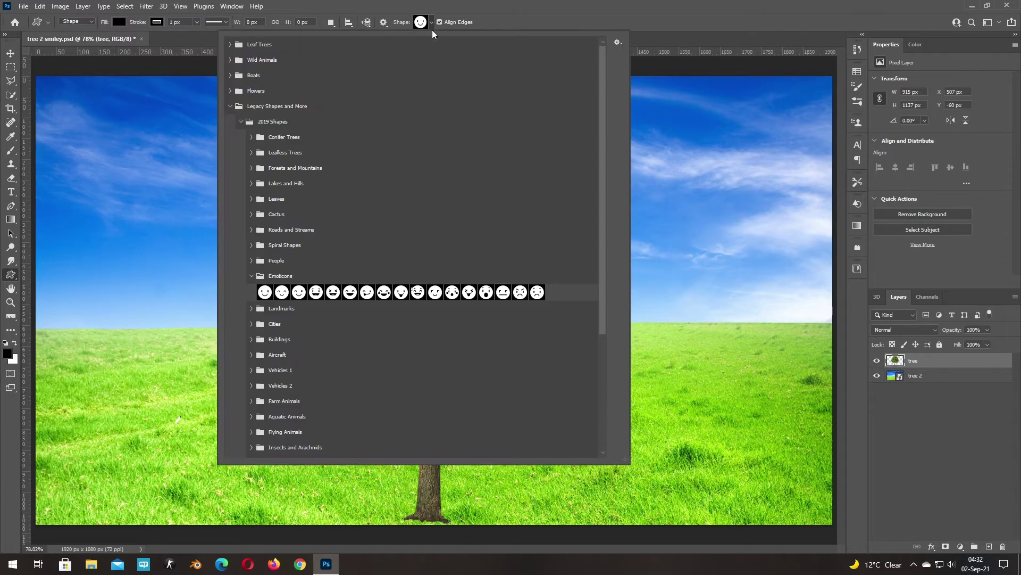
left_click(230, 106)
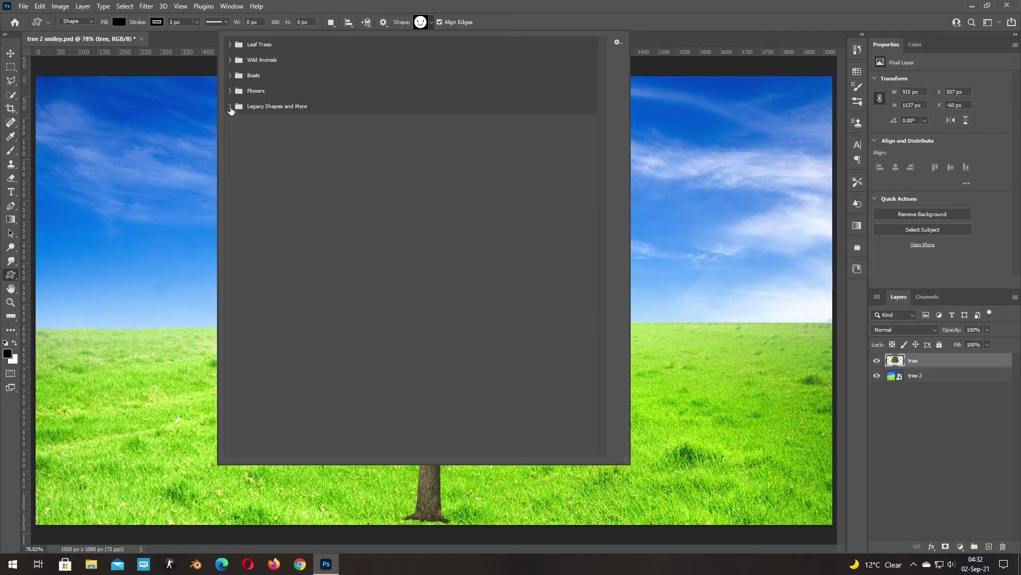
left_click(229, 106)
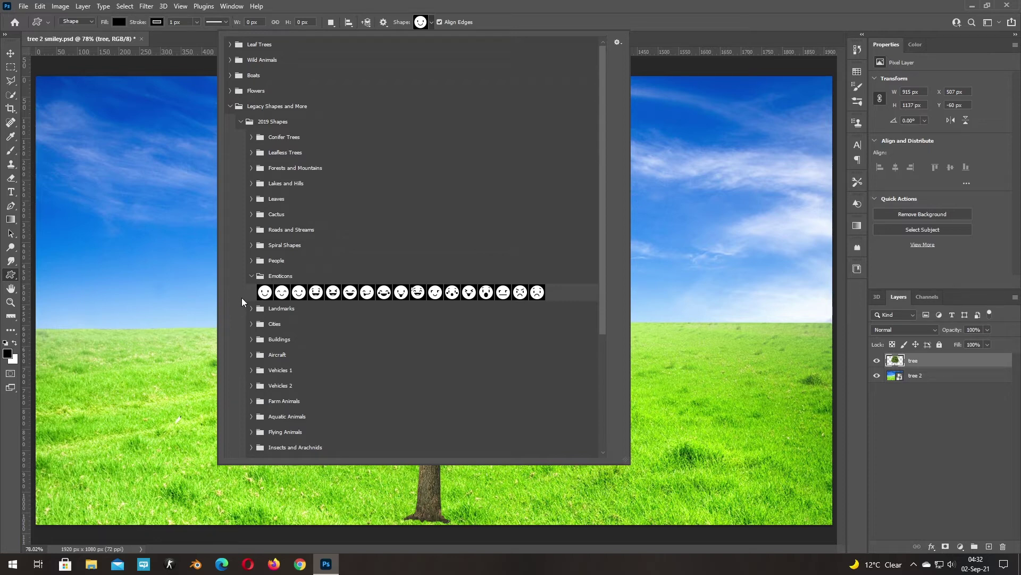
left_click(265, 292)
left_click(432, 23)
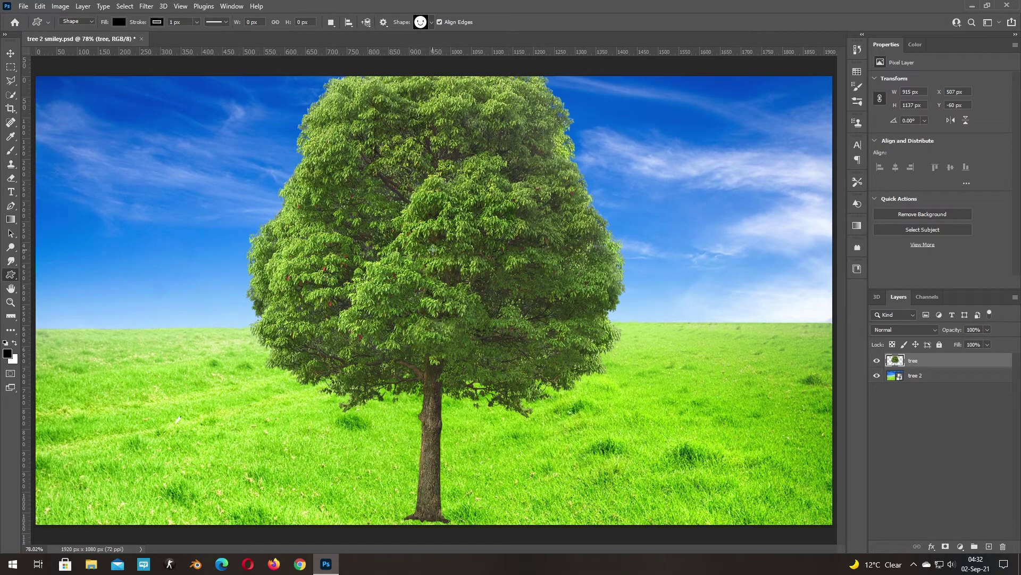
Drag out a roughly 752 px black smiley from its centre over the tree crown.
left_click_drag(429, 242, 487, 318)
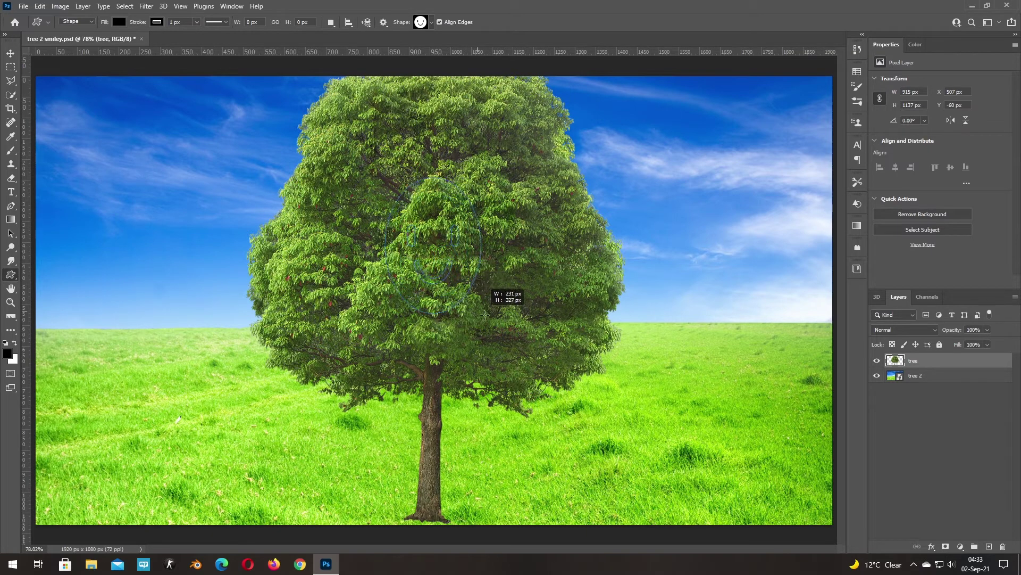
left_click_drag(487, 317, 572, 418)
left_click_drag(569, 383, 591, 402)
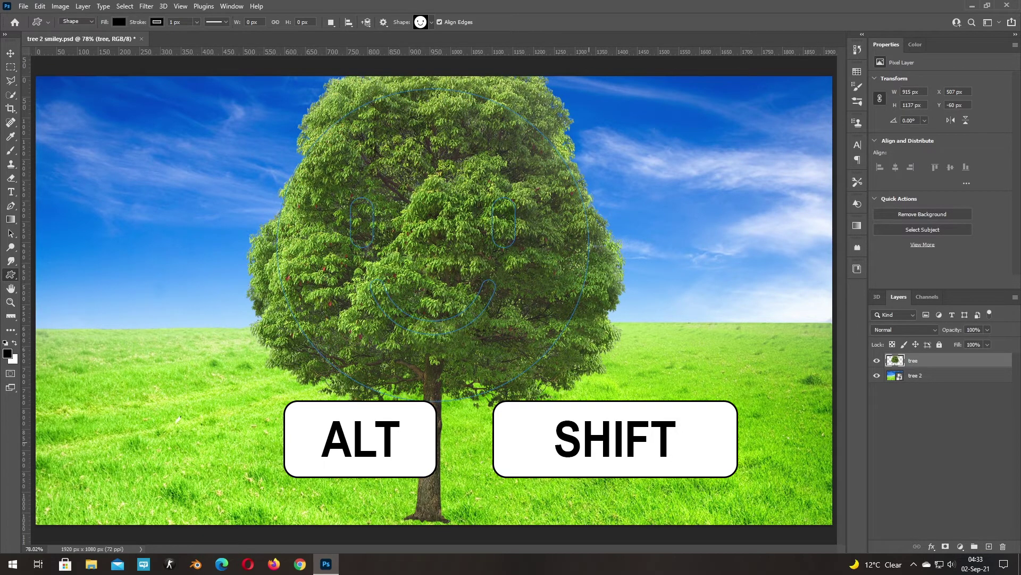
left_click_drag(589, 443, 588, 443)
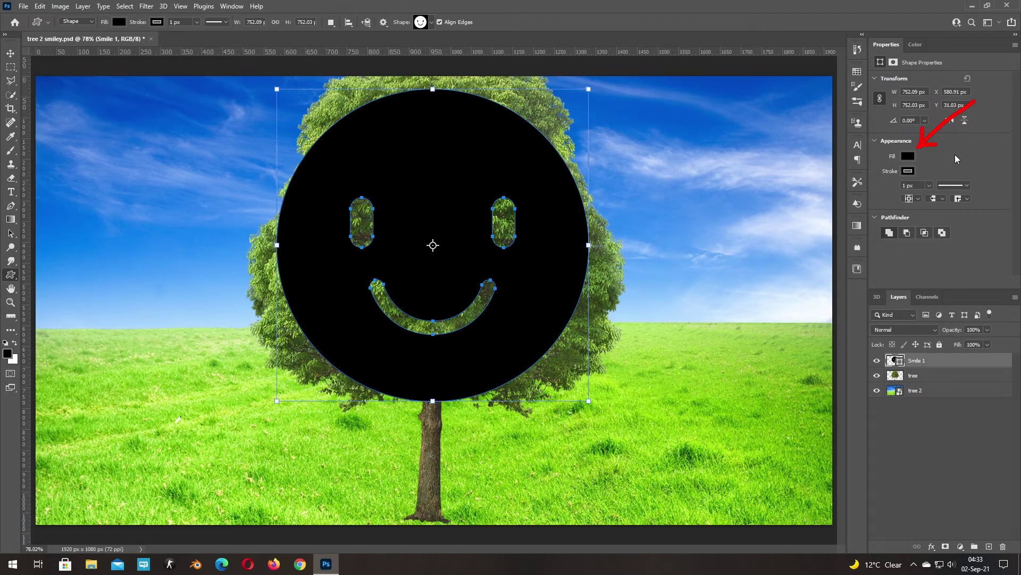
Remove the smiley's fill colour and make its outline white.
left_click(908, 157)
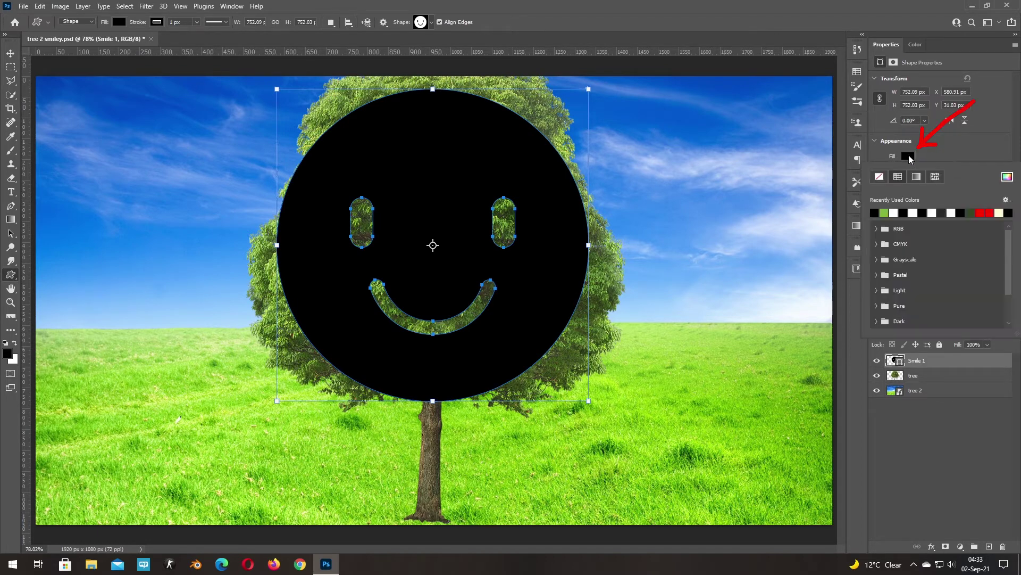
left_click(879, 177)
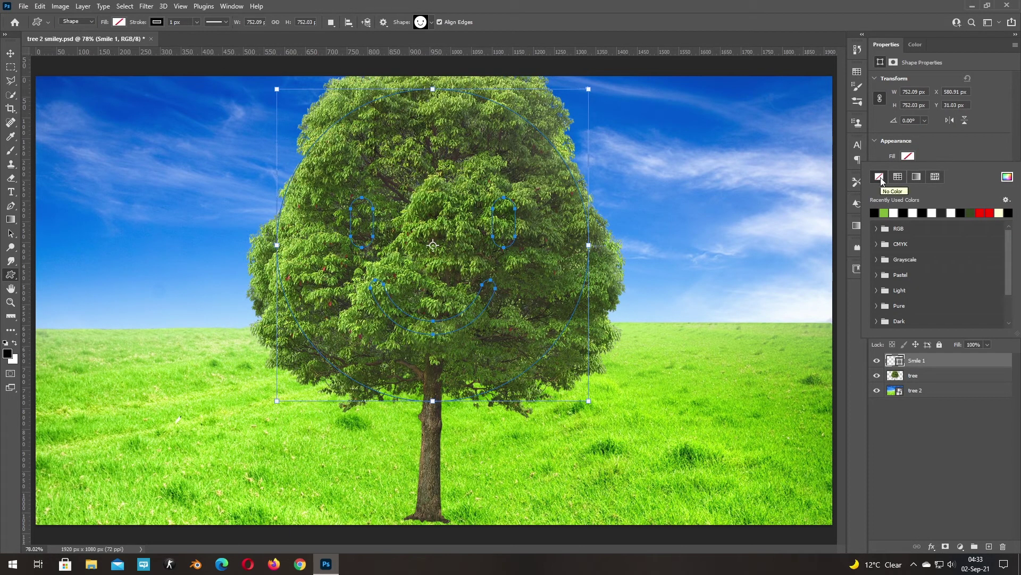
left_click(943, 146)
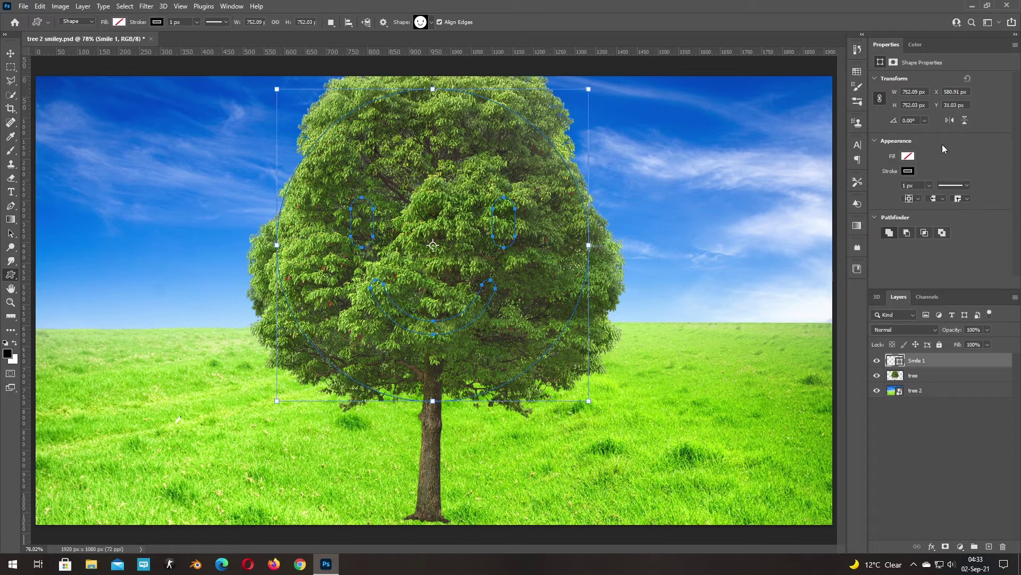
left_click(909, 171)
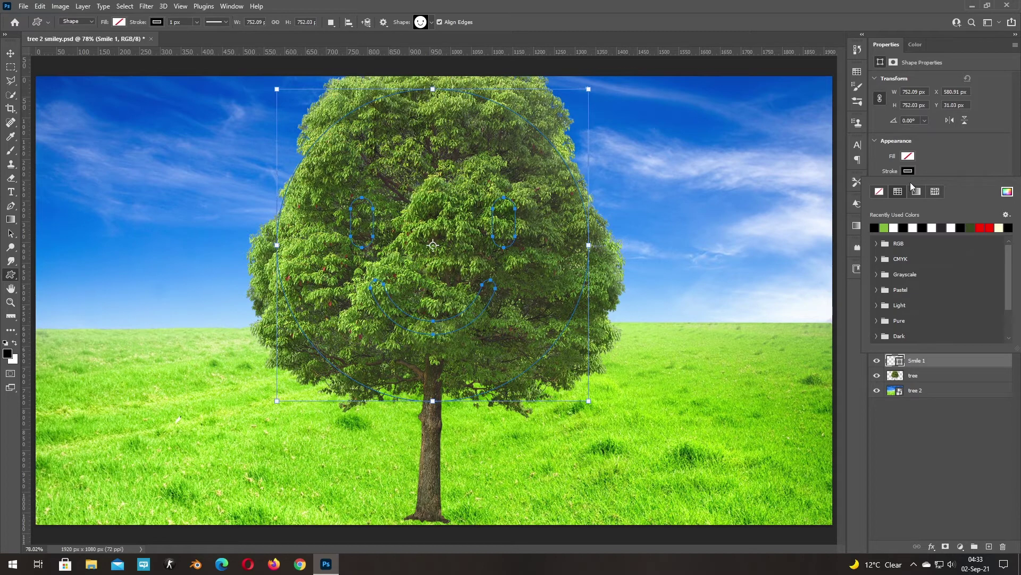
left_click(894, 228)
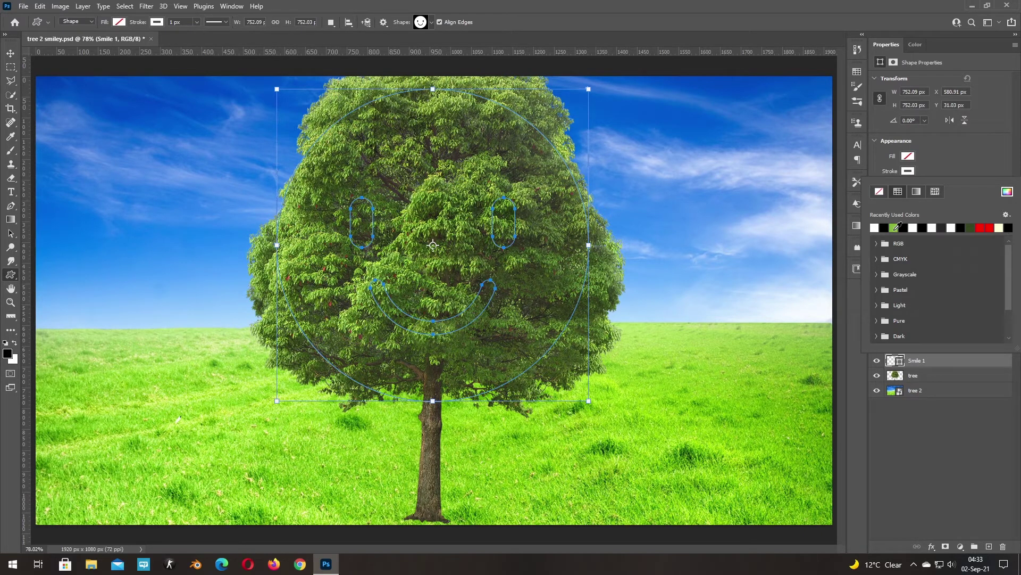
left_click(938, 158)
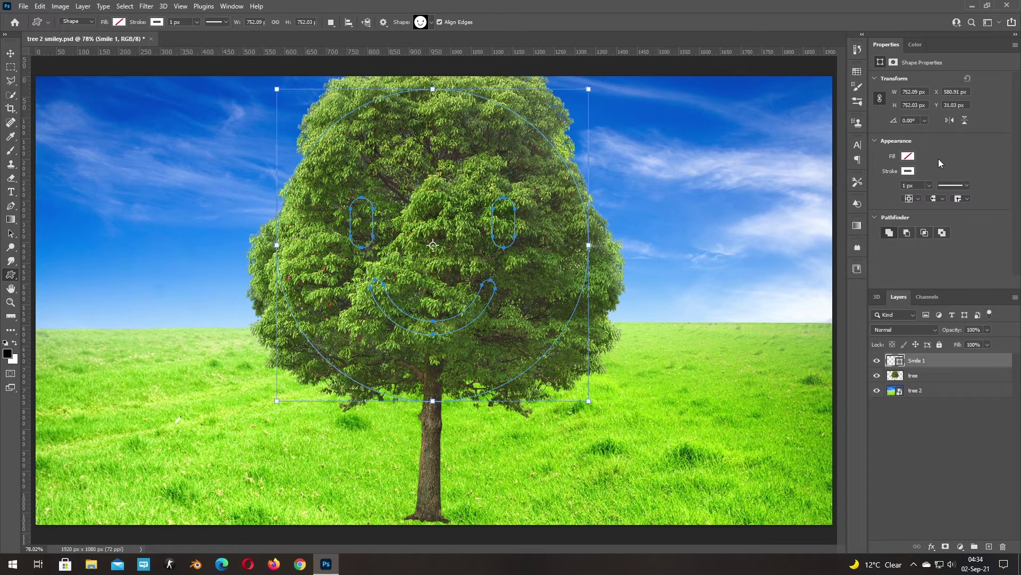
Set the smiley outline's stroke width to 3 px.
left_click(919, 186)
type("3")
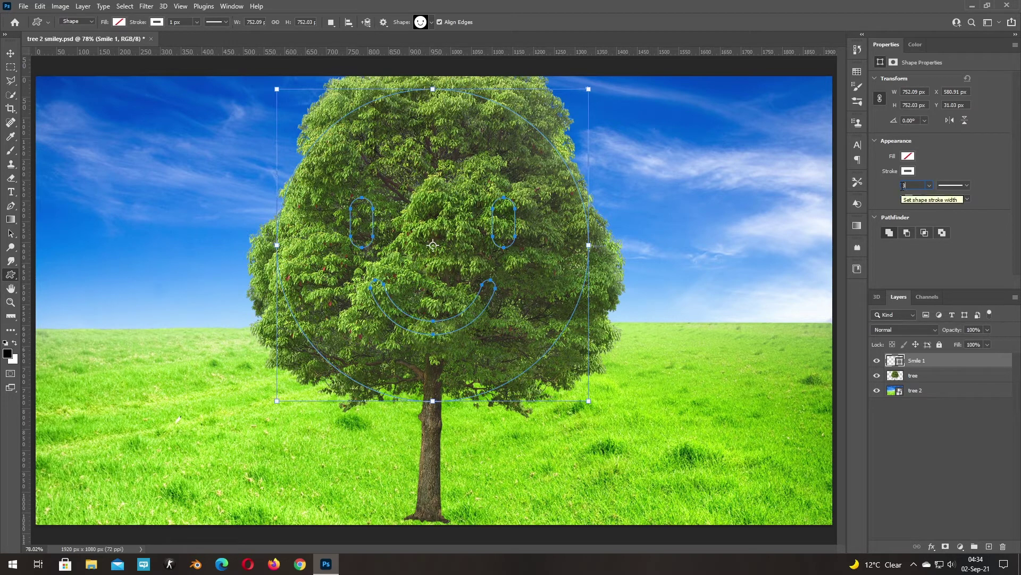
key("Return")
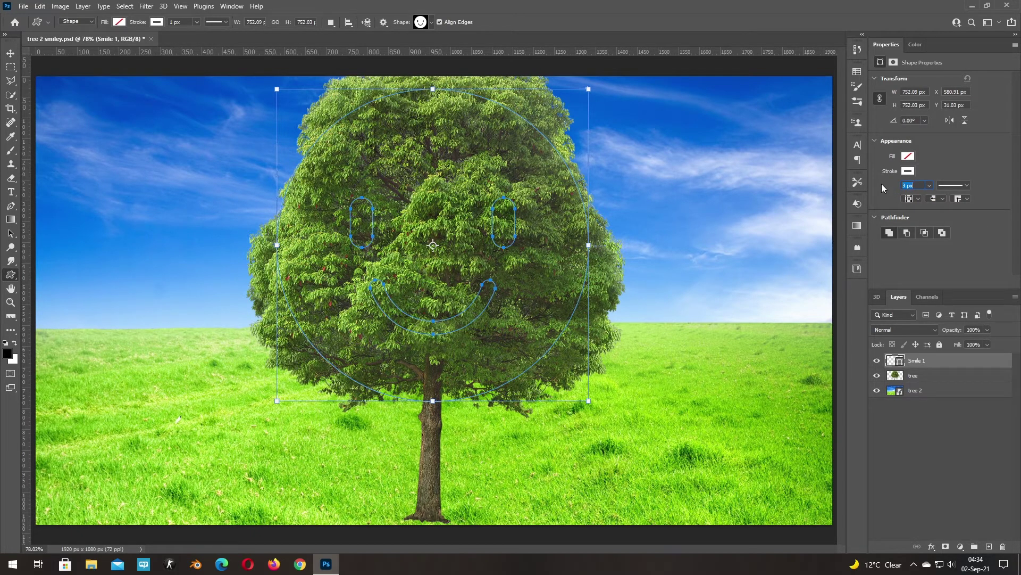
key("Return")
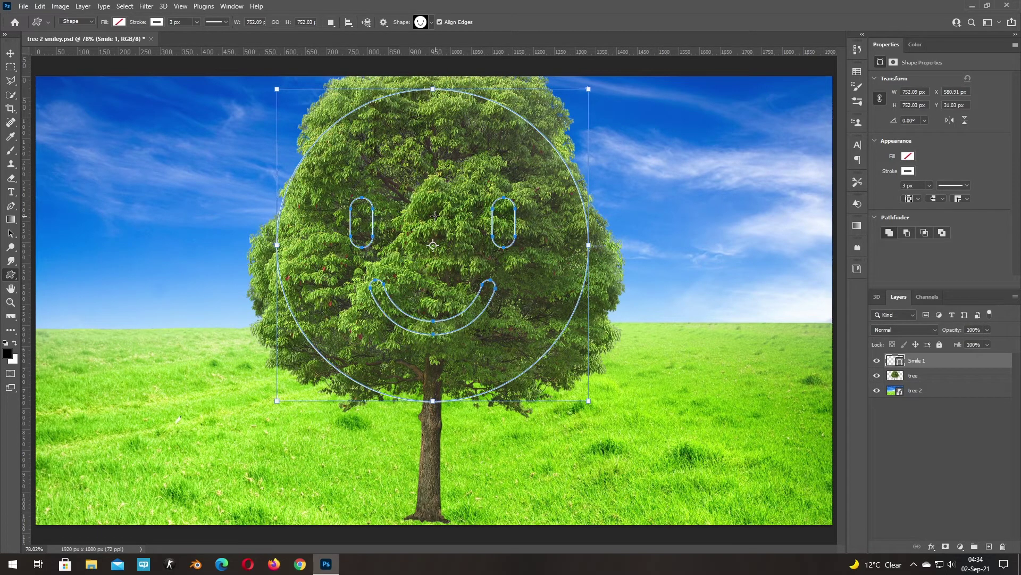
Rasterize the Smile 1 layer into pixels.
right_click(945, 361)
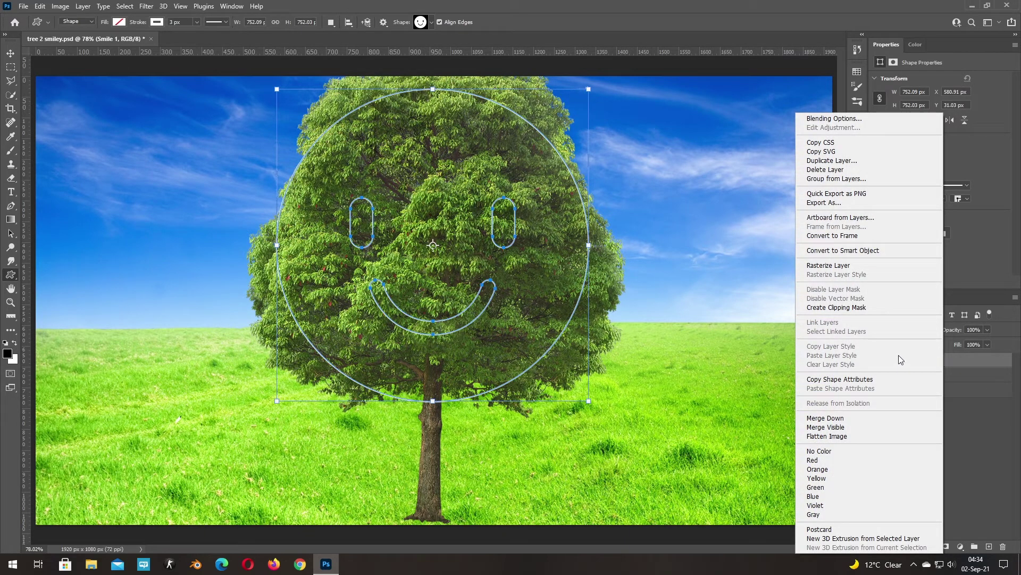
left_click(842, 266)
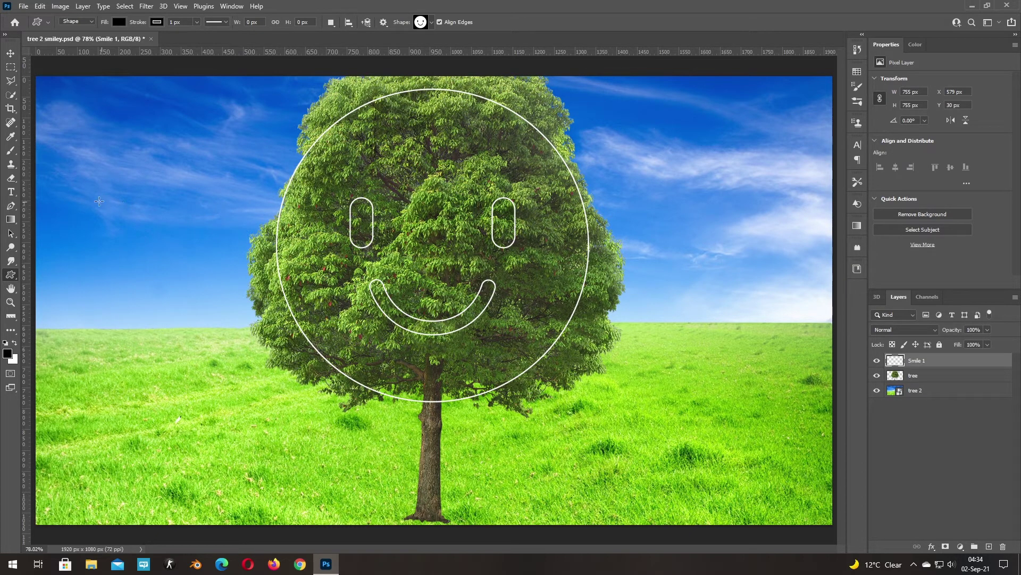
Paint a straight white line across the mouth top with a 100 px Hard Round brush.
left_click(13, 152)
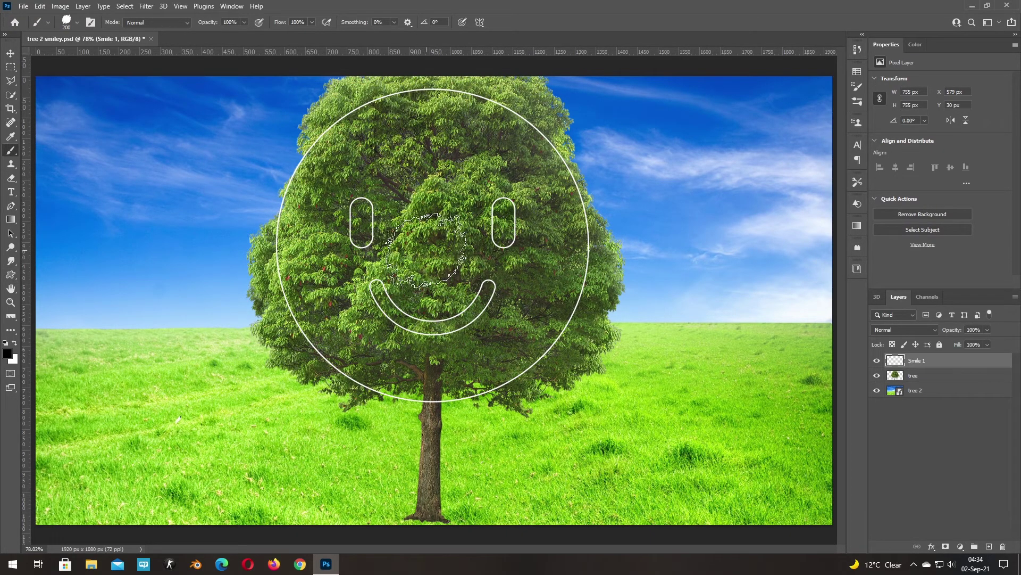
right_click(440, 246)
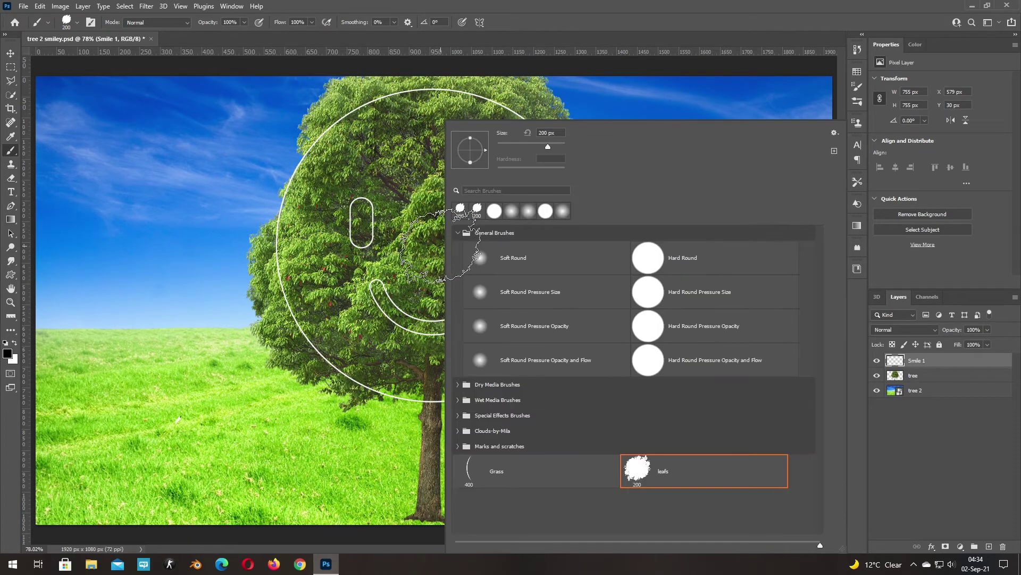
left_click(649, 261)
key("Return")
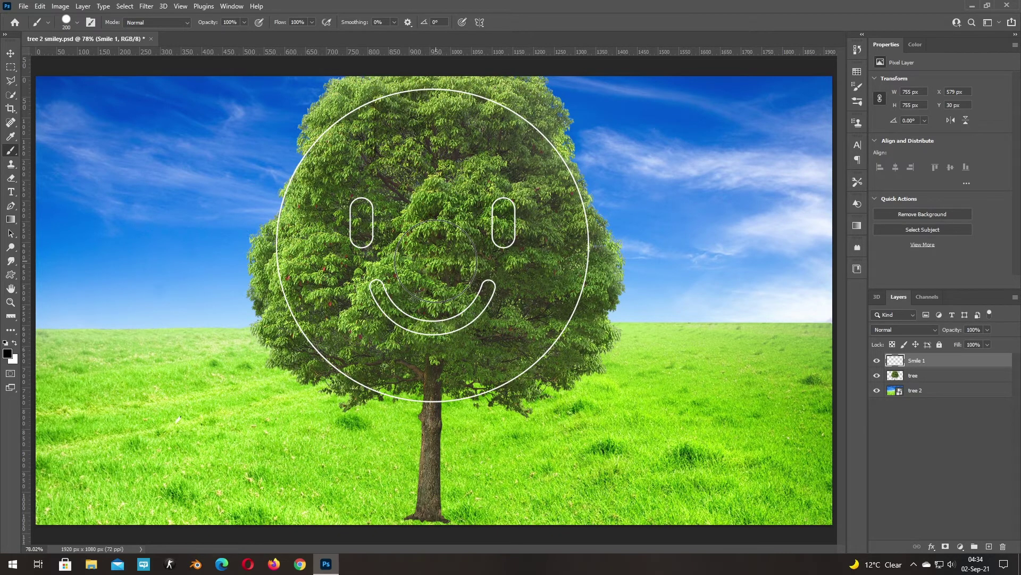
key("bracketleft")
key("bracketleft")
key("bracketleft")
key("bracketleft")
key("bracketleft")
key("bracketleft")
key("bracketleft")
key("bracketleft")
key("bracketleft")
key("bracketleft")
key("bracketleft")
key("bracketleft")
key("bracketleft")
key("bracketleft")
key("bracketleft")
key("x")
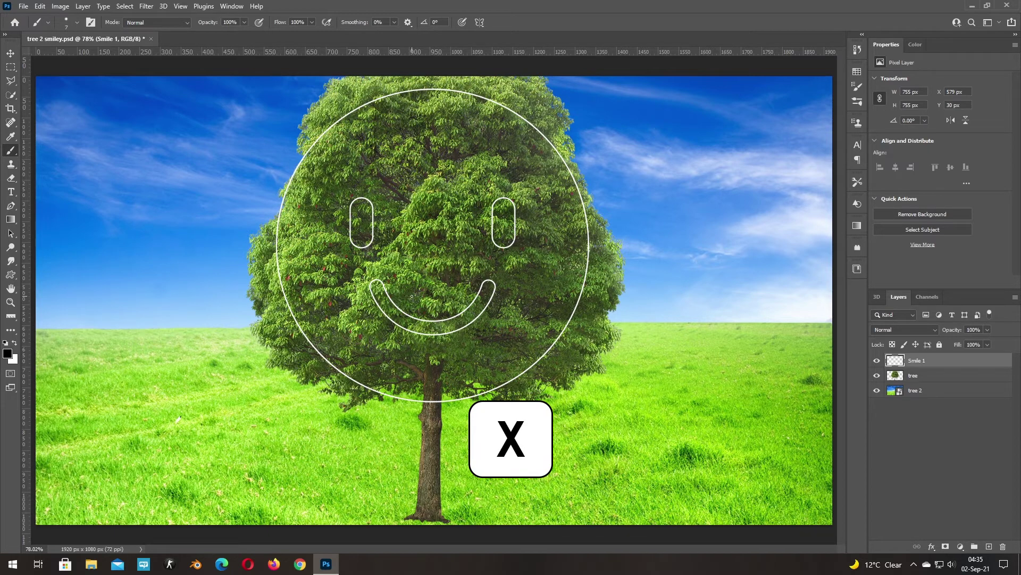
key("x")
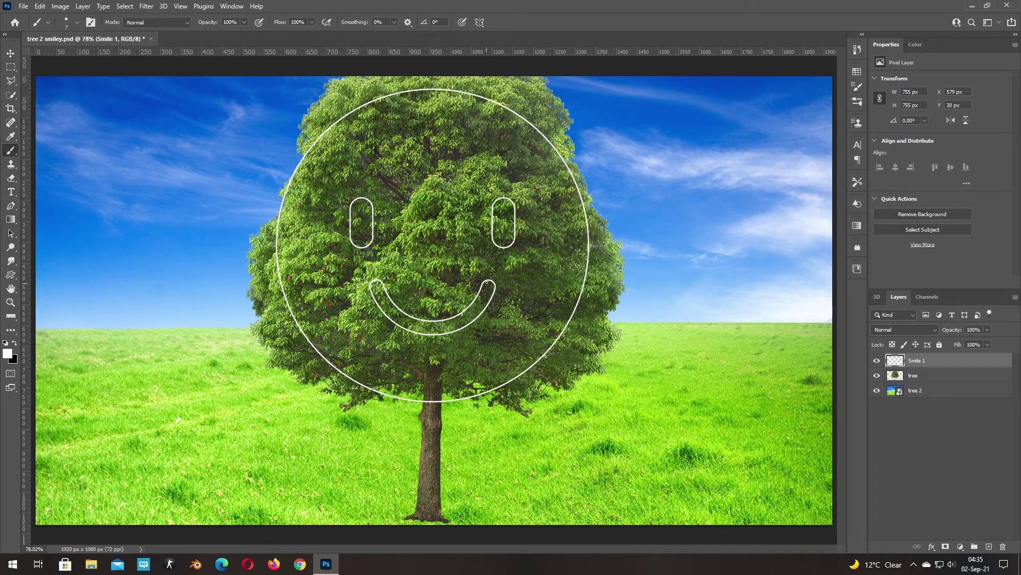
left_click(490, 280, "shift")
Nudge Smile 1 up and right with the Move tool, then hide the transform controls.
key("v")
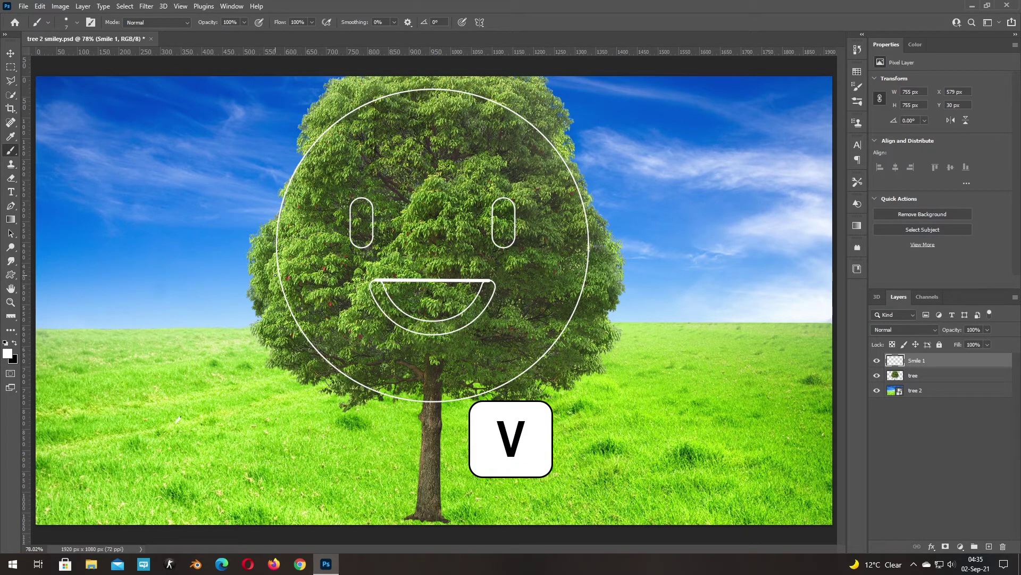
key("v")
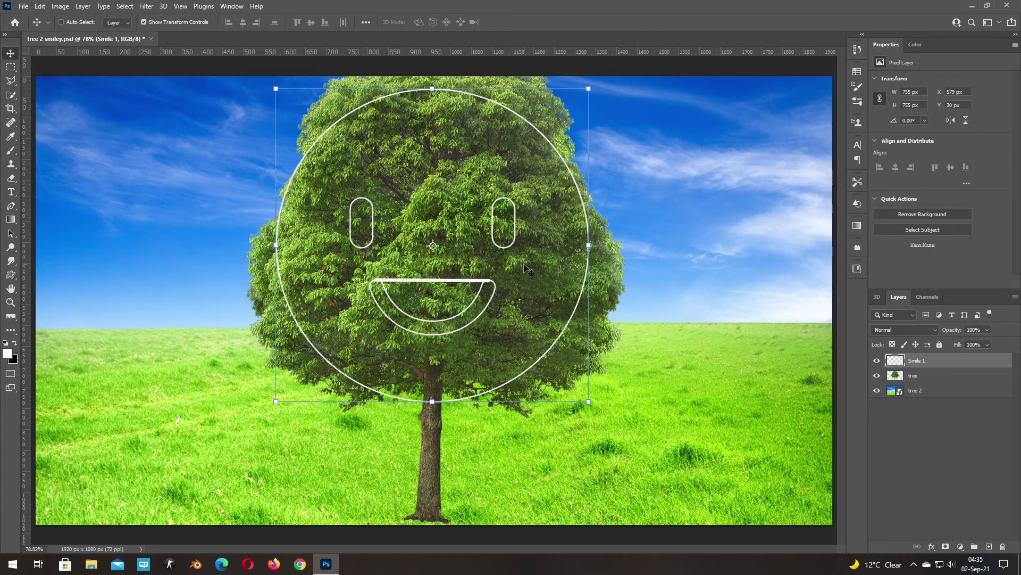
key("Up")
key("Up")
key("Up")
key("Up")
key("Up")
key("Up")
key("Up")
key("Up")
key("Up")
key("Right")
key("Right")
key("Right")
key("Right")
key("Right")
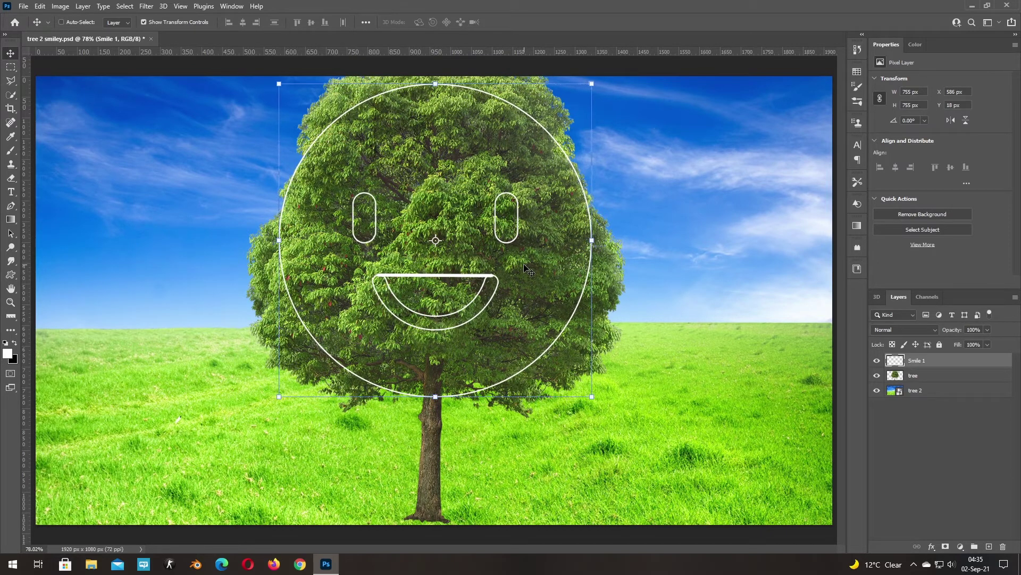
key("Right")
key("Right")
key("Right")
key("Right")
key("Right")
key("Up")
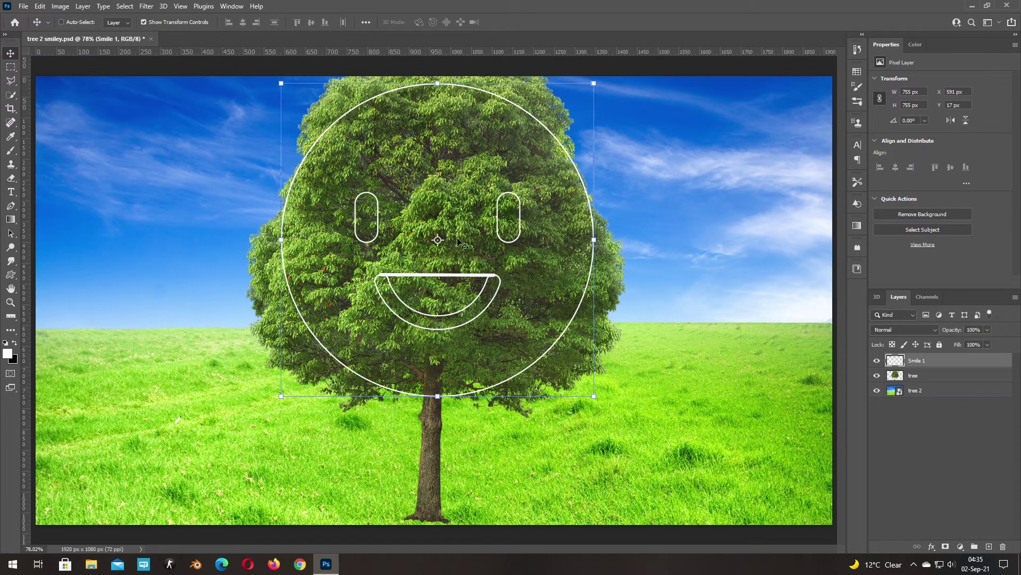
left_click(174, 21)
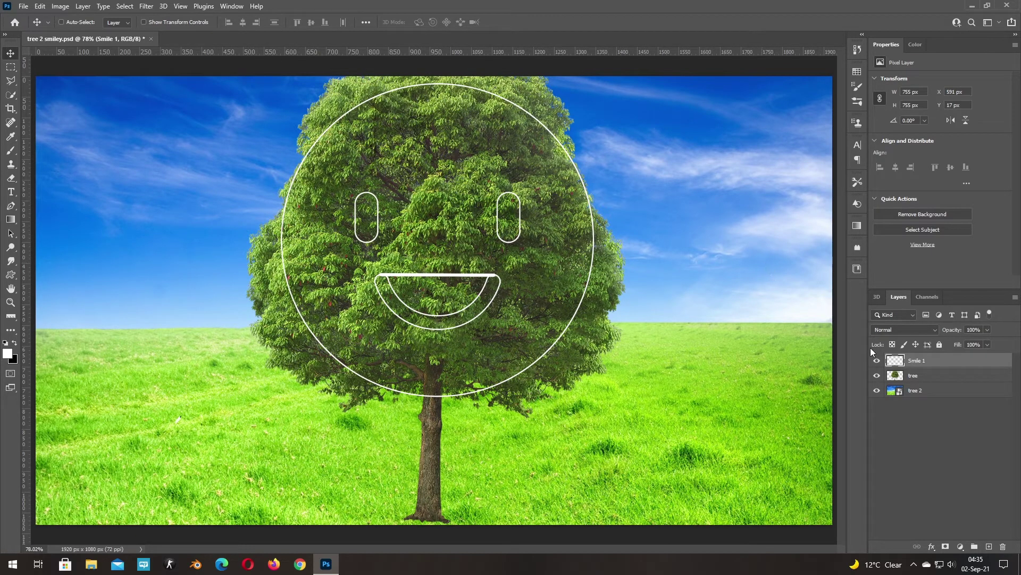
Give the tree layer an inverted, all-black layer mask that hides the tree.
left_click(937, 378)
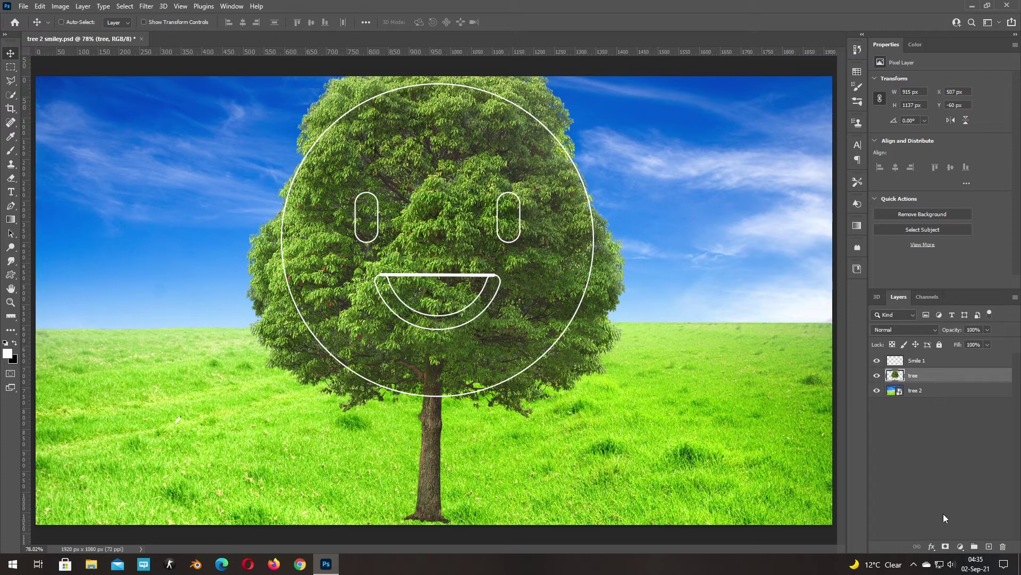
left_click(946, 547)
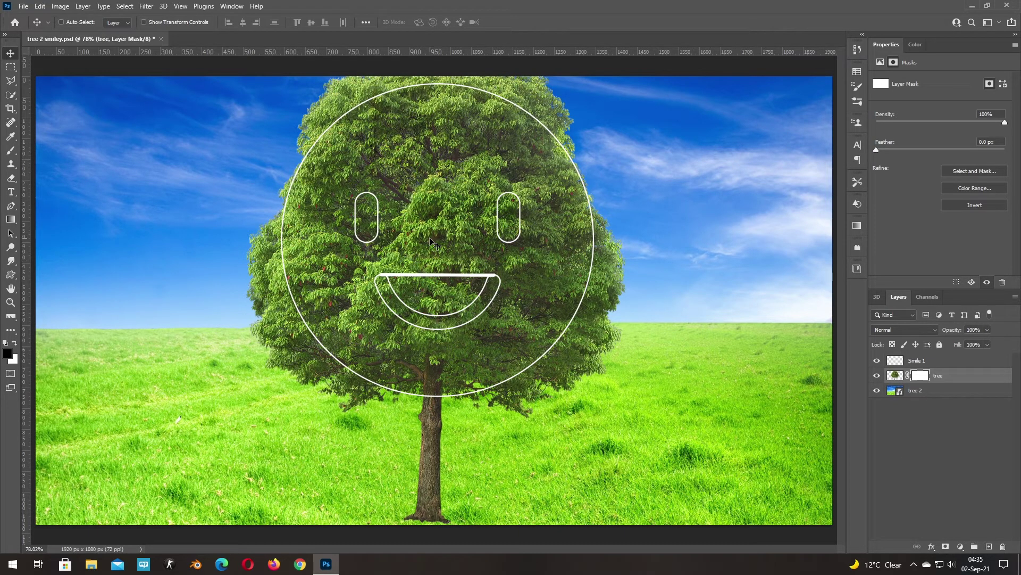
key("ctrl+i")
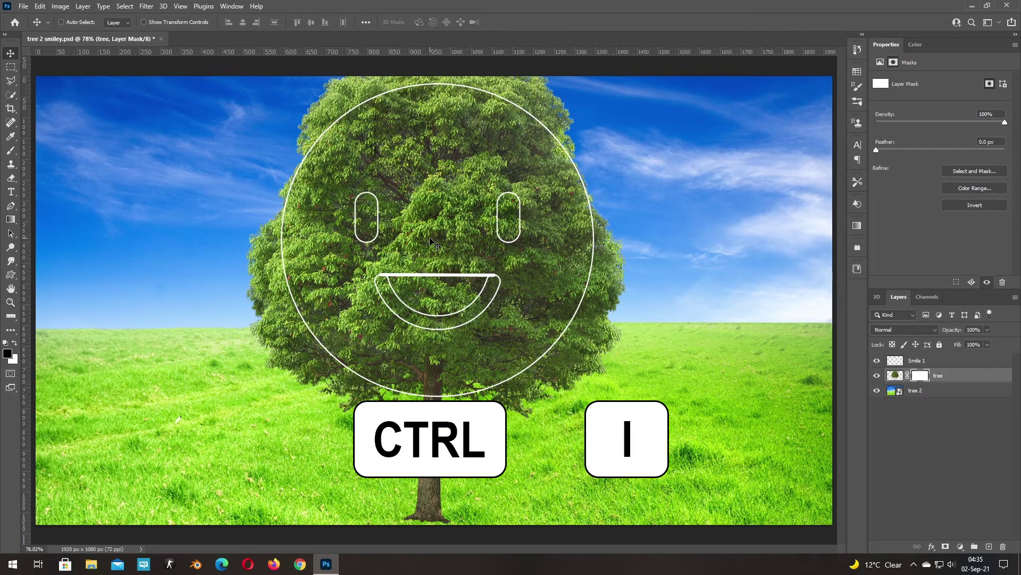
key("ctrl+i")
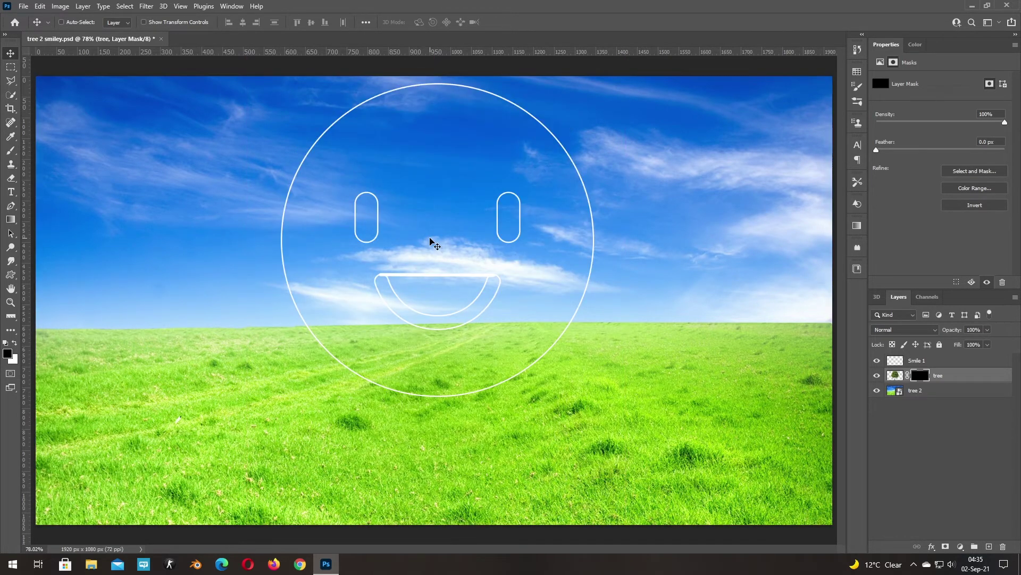
key("b")
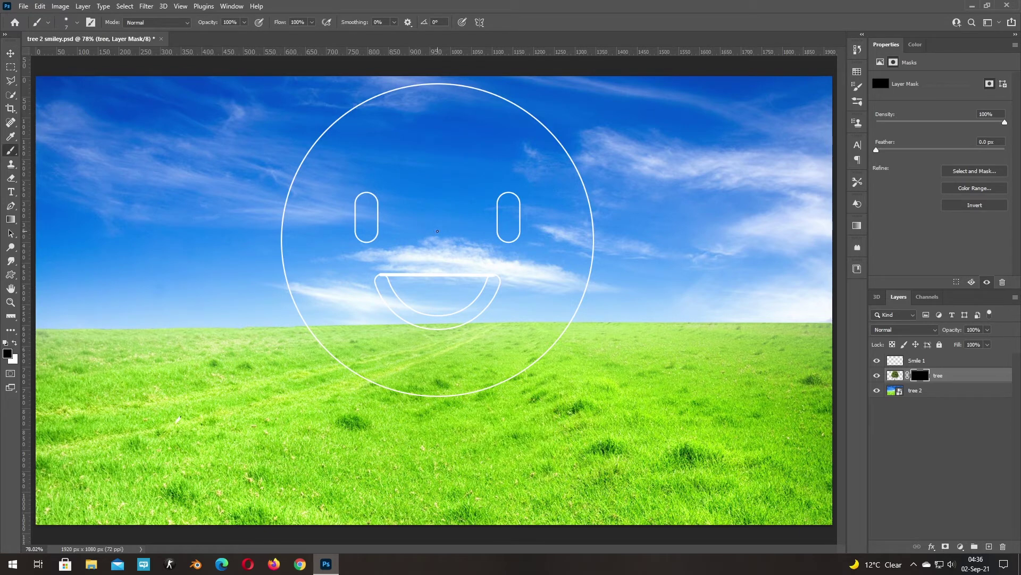
right_click(438, 231)
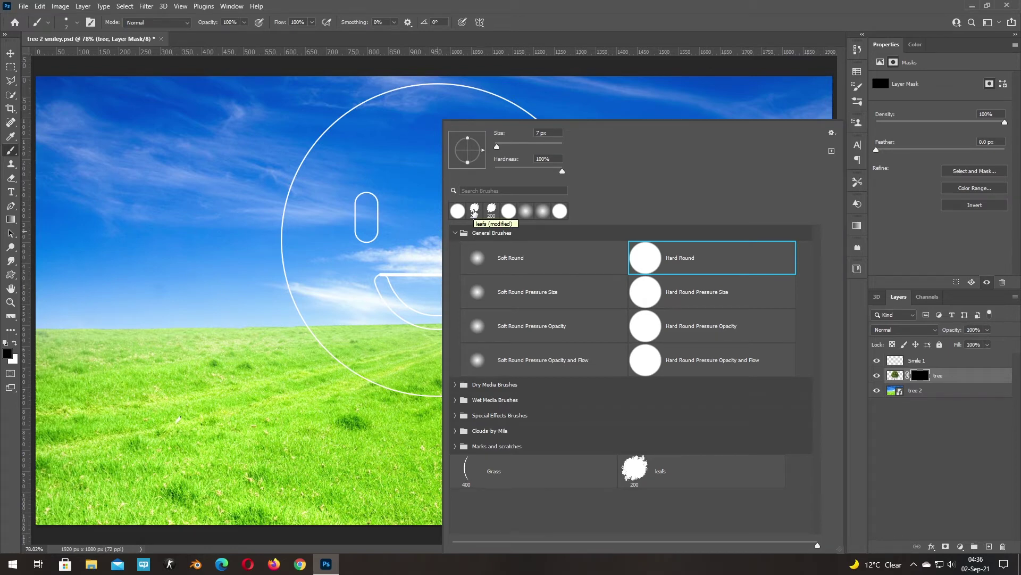
Select the leafs brush tip, make white the foreground colour, adjust brush size and zoom in.
left_click(474, 213)
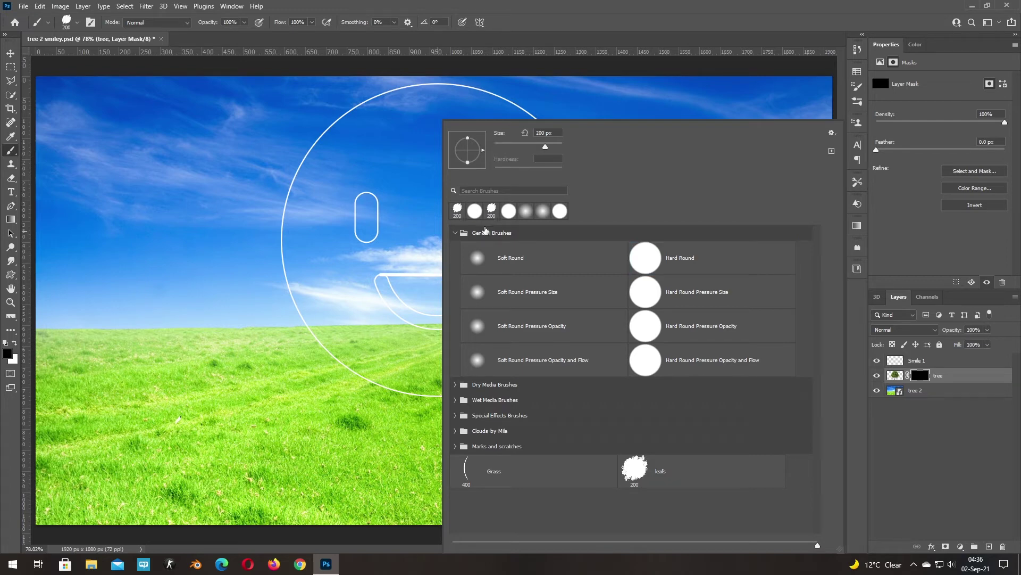
key("Return")
key("Return")
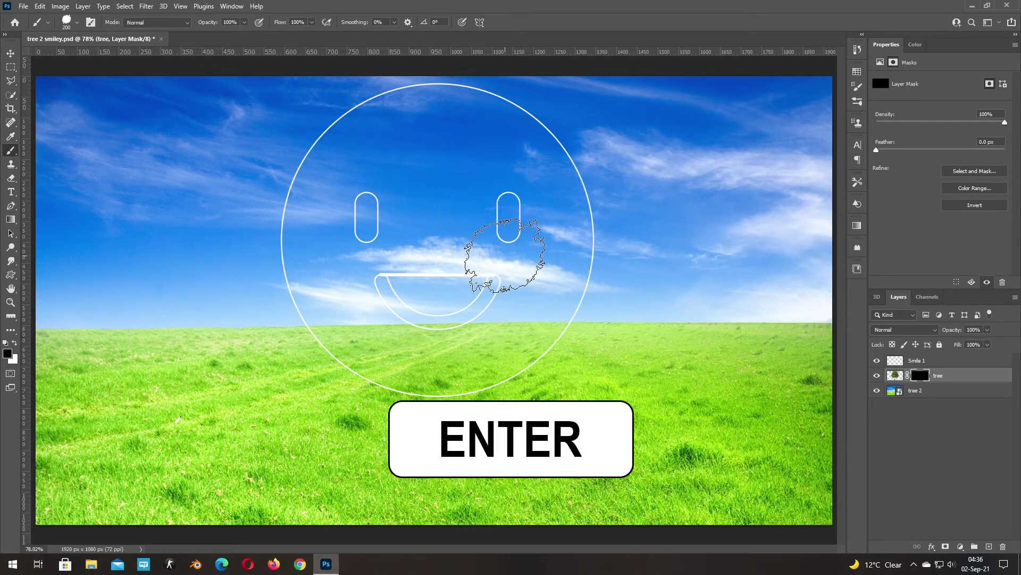
key("x")
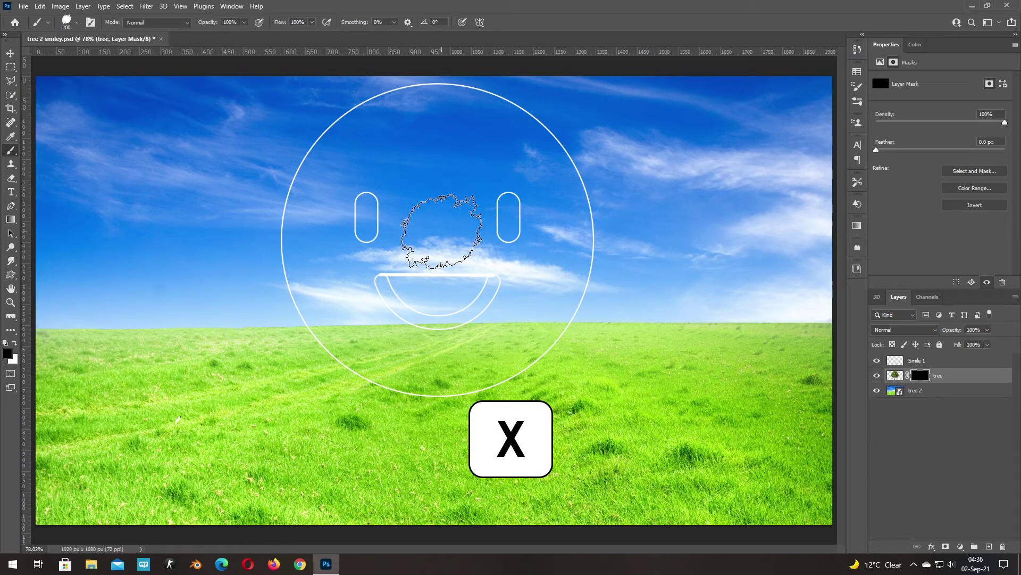
key("x")
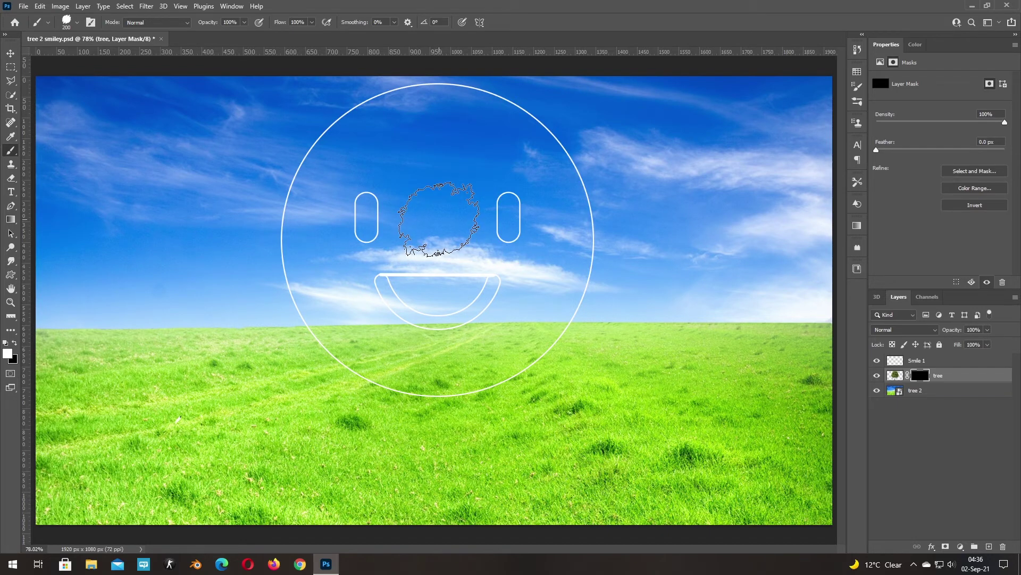
key("bracketleft")
key("bracketright")
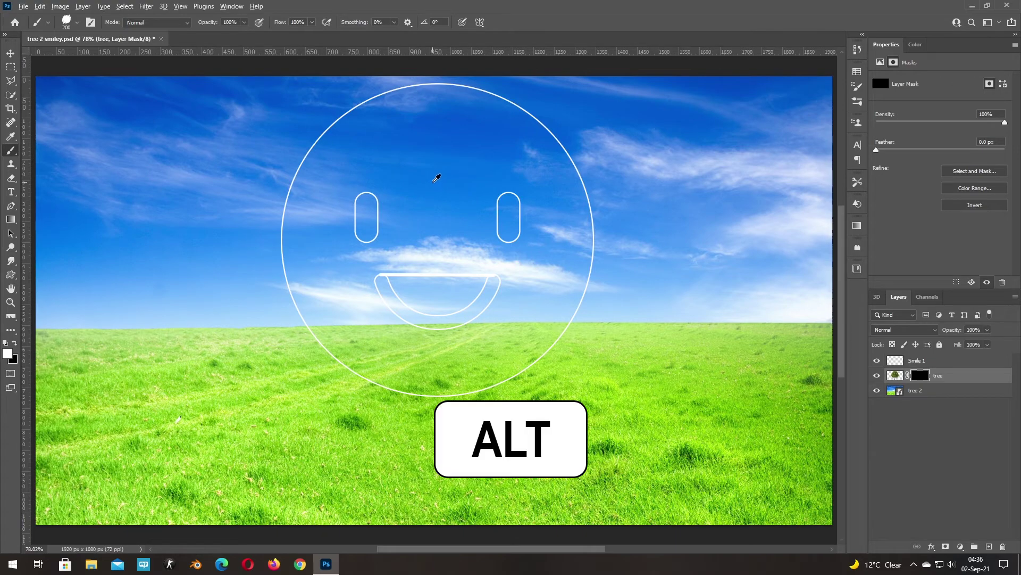
scroll(438, 184, "up", 3)
scroll(437, 181, "up", 1)
scroll(437, 177, "up", 2)
scroll(436, 178, "up", 1)
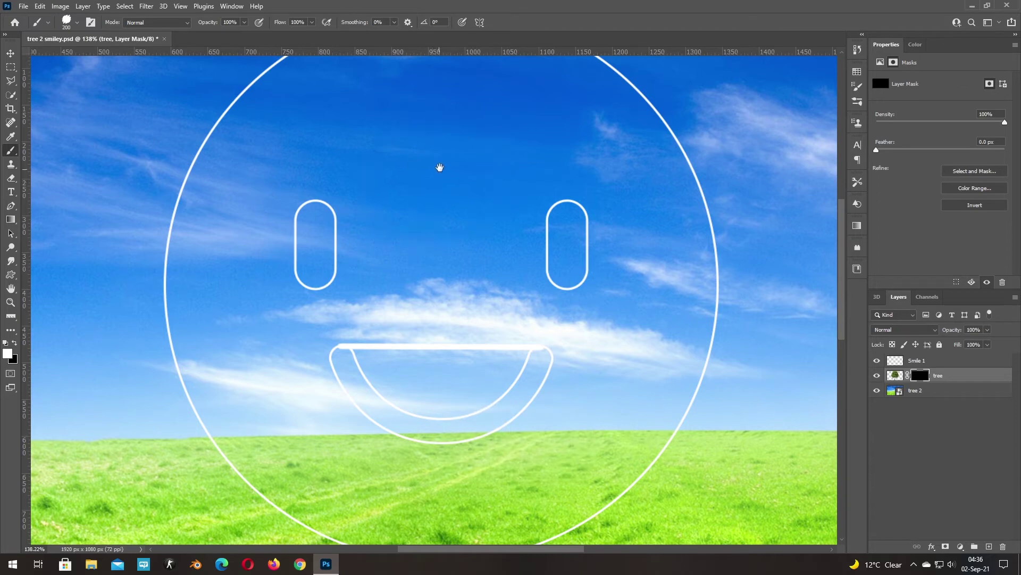
Paint foliage back across the top, centre and lower left of the smiley face.
key("space")
left_click_drag(440, 167, 440, 229)
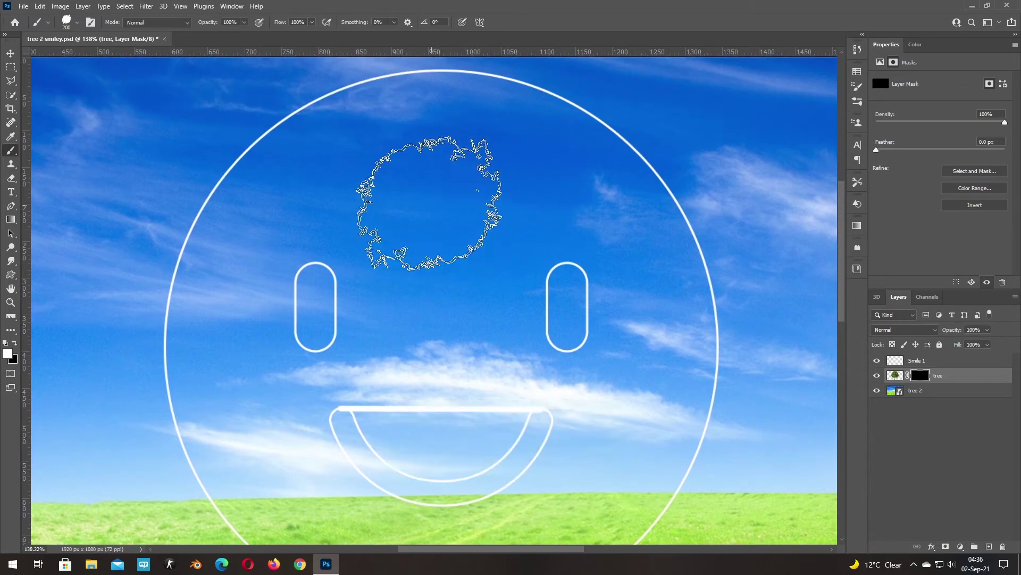
mouse_move(399, 133)
left_mouse_down()
mouse_move(489, 134)
mouse_move(569, 170)
mouse_move(649, 266)
mouse_move(633, 276)
mouse_move(655, 405)
mouse_move(564, 452)
mouse_move(554, 410)
mouse_move(563, 367)
left_mouse_up()
mouse_move(483, 224)
left_mouse_down()
mouse_move(468, 320)
mouse_move(473, 372)
mouse_move(475, 344)
mouse_move(425, 384)
mouse_move(372, 372)
mouse_move(367, 362)
mouse_move(396, 320)
mouse_move(373, 224)
mouse_move(319, 176)
mouse_move(286, 192)
mouse_move(256, 160)
mouse_move(207, 288)
mouse_move(227, 302)
mouse_move(186, 340)
mouse_move(229, 415)
mouse_move(250, 409)
mouse_move(246, 420)
mouse_move(282, 442)
mouse_move(263, 454)
mouse_move(248, 442)
left_mouse_up()
left_click_drag(433, 410, 412, 230)
mouse_move(285, 313)
left_mouse_down()
mouse_move(260, 340)
mouse_move(245, 295)
mouse_move(342, 353)
mouse_move(372, 394)
mouse_move(410, 342)
mouse_move(383, 383)
mouse_move(433, 365)
mouse_move(455, 386)
mouse_move(479, 388)
mouse_move(580, 303)
mouse_move(612, 319)
mouse_move(590, 341)
mouse_move(574, 316)
mouse_move(559, 341)
mouse_move(589, 273)
mouse_move(570, 240)
mouse_move(547, 251)
mouse_move(538, 242)
mouse_move(511, 175)
mouse_move(553, 202)
left_mouse_up()
Fill sky gaps around the left eye with a smaller brush, then pan down to the trunk.
key("bracketleft")
key("bracketright")
key("bracketleft")
key("bracketleft")
key("bracketleft")
key("bracketleft")
key("bracketleft")
mouse_move(271, 165)
left_mouse_down()
mouse_move(290, 197)
mouse_move(330, 207)
mouse_move(341, 191)
left_mouse_up()
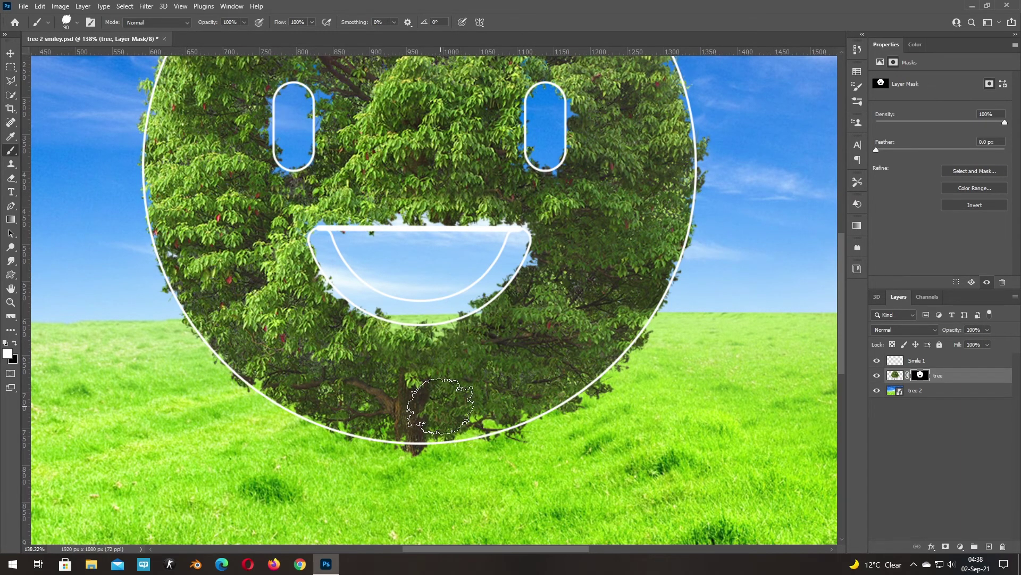
mouse_move(447, 340)
left_mouse_down()
mouse_move(426, 330)
mouse_move(423, 343)
left_mouse_up()
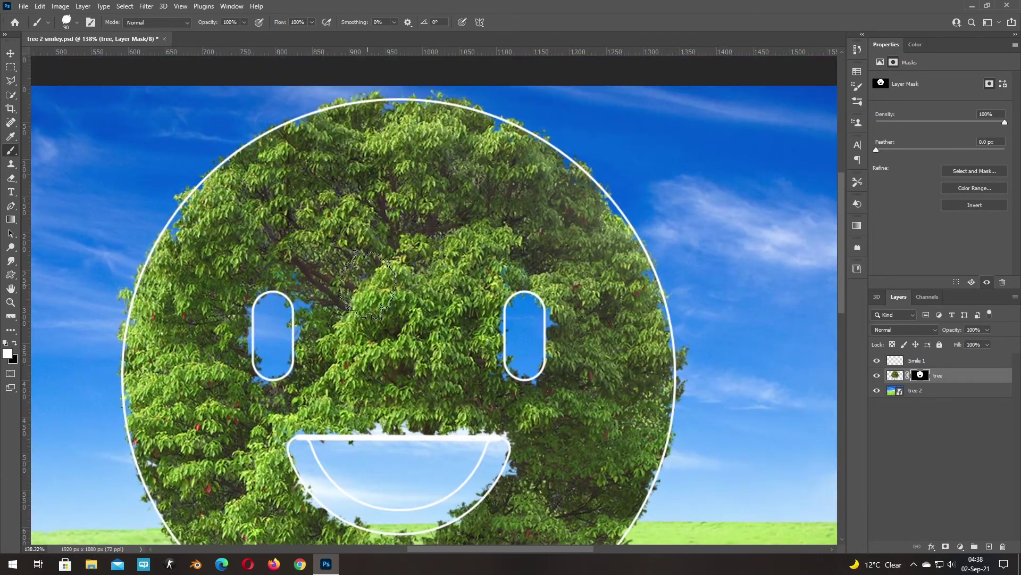
left_click_drag(401, 413, 407, 268)
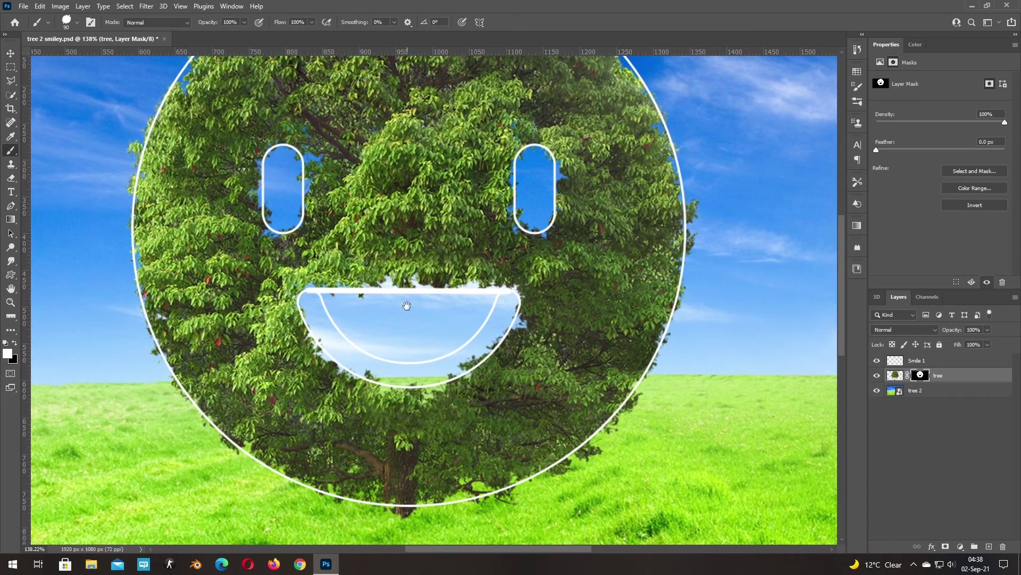
mouse_move(408, 423)
left_mouse_down()
mouse_move(419, 199)
mouse_move(418, 266)
left_mouse_up()
Paint the trunk back with a small Hard Round brush, from below the crown into the grass.
right_click(413, 251)
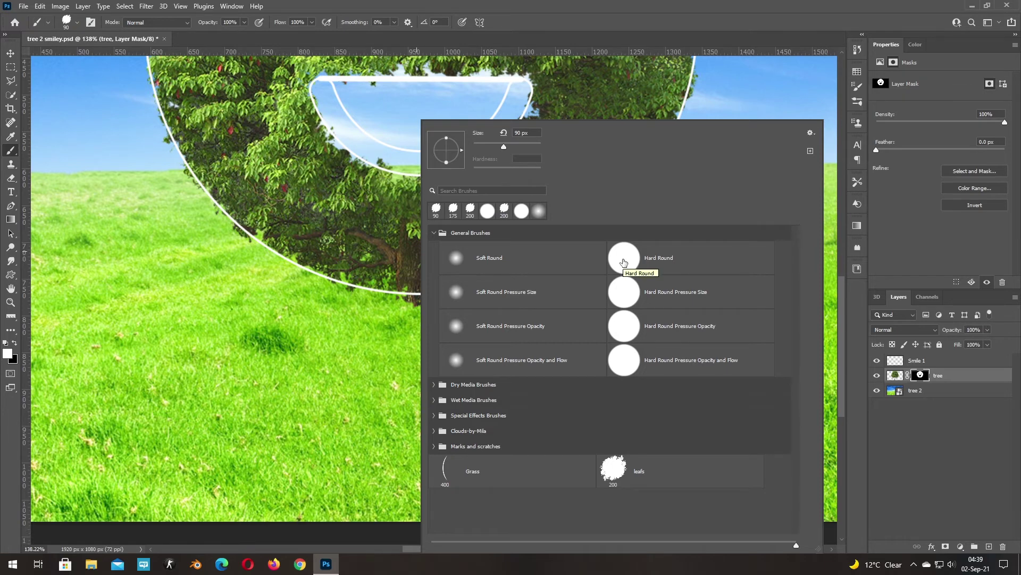
double_click(624, 262)
key("bracketleft")
key("bracketleft")
key("bracketleft")
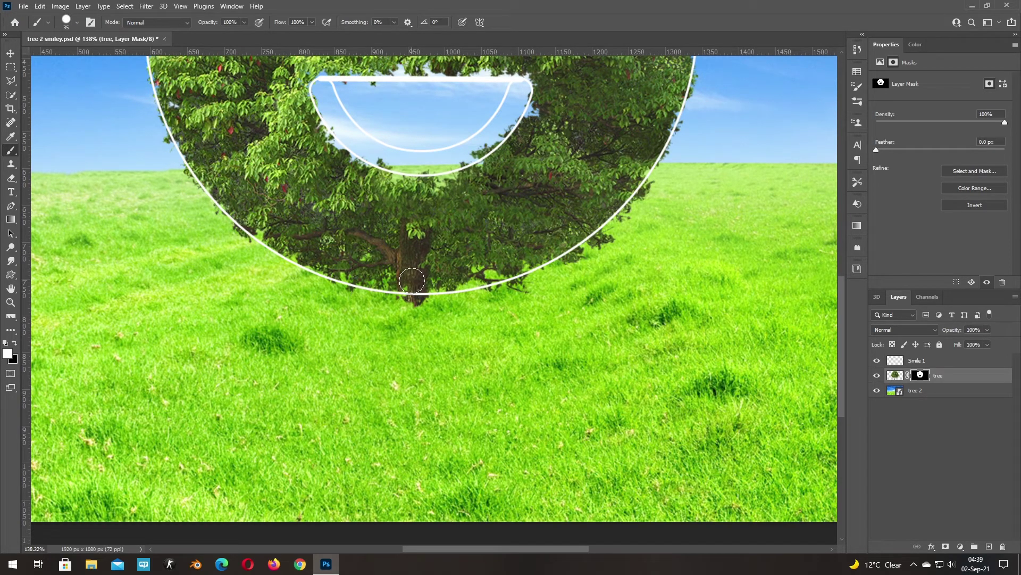
left_click_drag(411, 281, 405, 318)
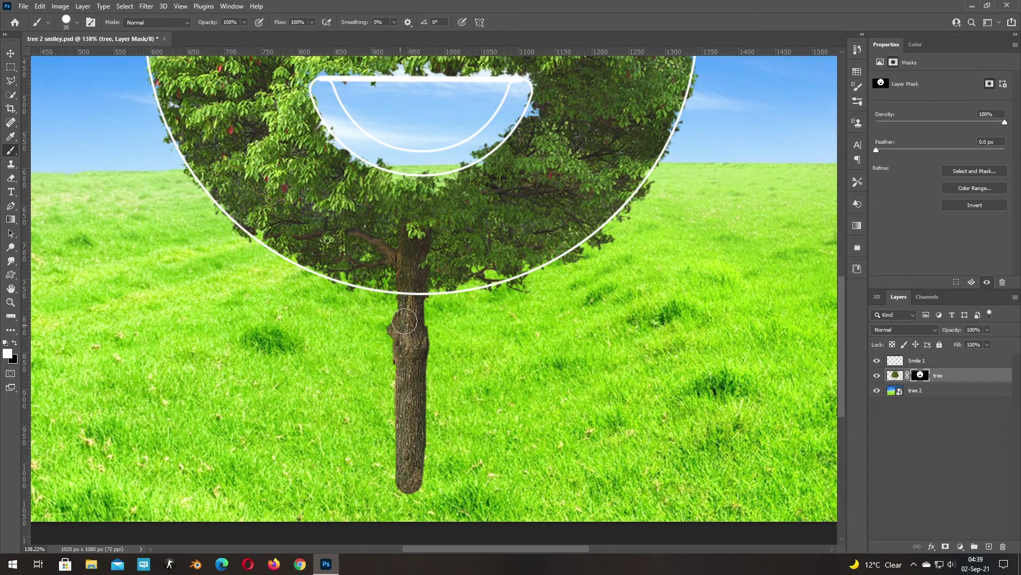
left_click_drag(402, 373, 395, 508)
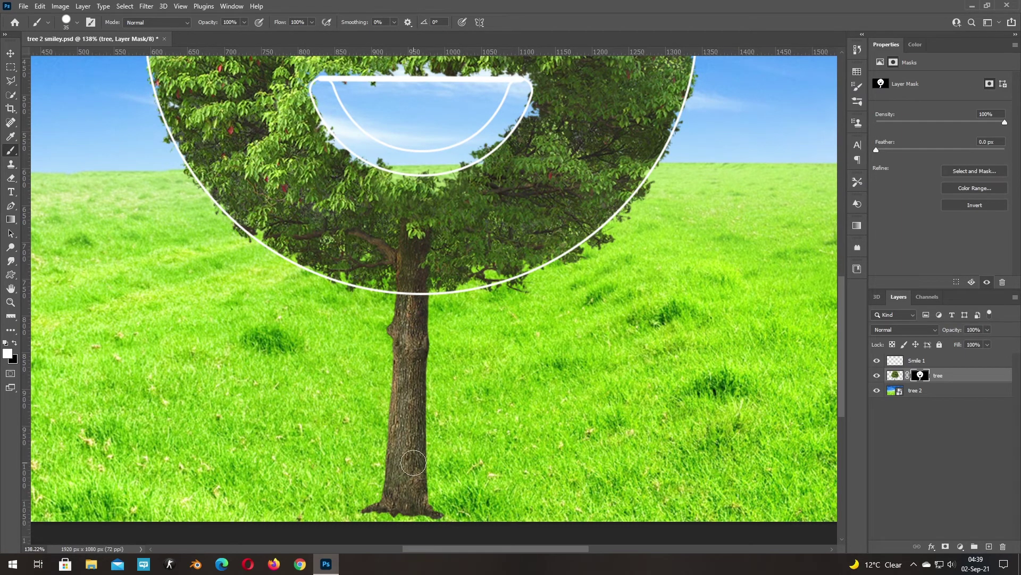
left_click_drag(413, 461, 401, 515)
Zoom in on the trunk base, shrink the brush, and switch to black for hiding.
key("alt")
scroll(407, 524, "up", 3)
scroll(409, 520, "up", 2)
scroll(410, 520, "up", 1)
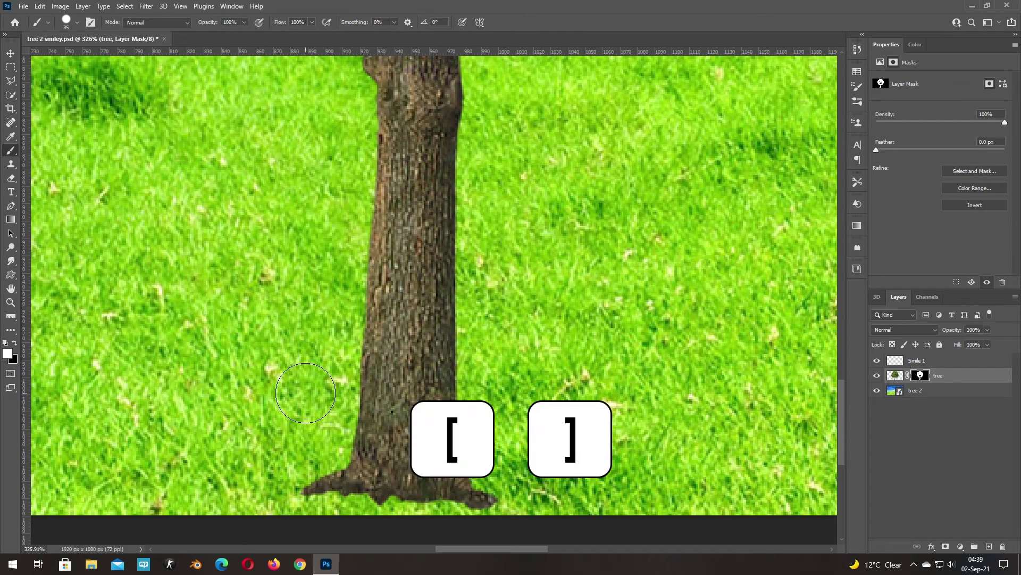
key("bracketleft")
key("bracketleft")
key("bracketleft")
key("bracketleft")
key("bracketleft")
key("bracketleft")
key("bracketleft")
key("bracketleft")
key("bracketleft")
key("bracketleft")
key("bracketleft")
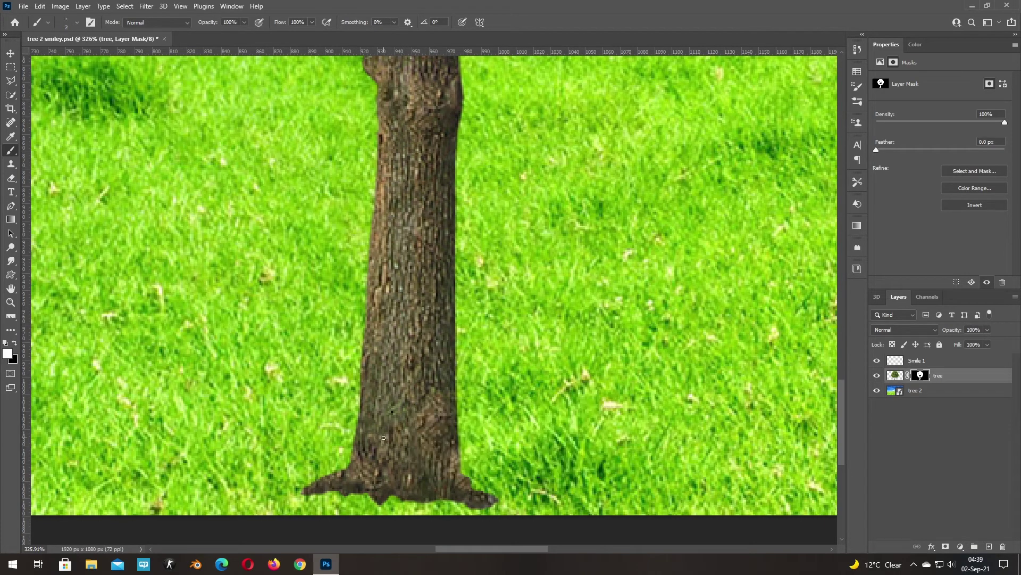
key("x")
key("x")
Paint grass blades over the trunk base on the tree's mask.
left_click_drag(364, 489, 397, 448)
left_click_drag(391, 492, 417, 441)
mouse_move(432, 448)
left_mouse_down()
mouse_move(415, 487)
mouse_move(425, 484)
left_mouse_up()
left_click_drag(452, 481, 460, 455)
left_click_drag(400, 462, 448, 435)
left_click_drag(354, 492, 401, 436)
mouse_move(367, 489)
left_mouse_down()
mouse_move(428, 427)
mouse_move(423, 409)
left_mouse_up()
mouse_move(428, 488)
left_mouse_down()
mouse_move(458, 444)
mouse_move(460, 501)
left_mouse_up()
left_click_drag(323, 496, 364, 457)
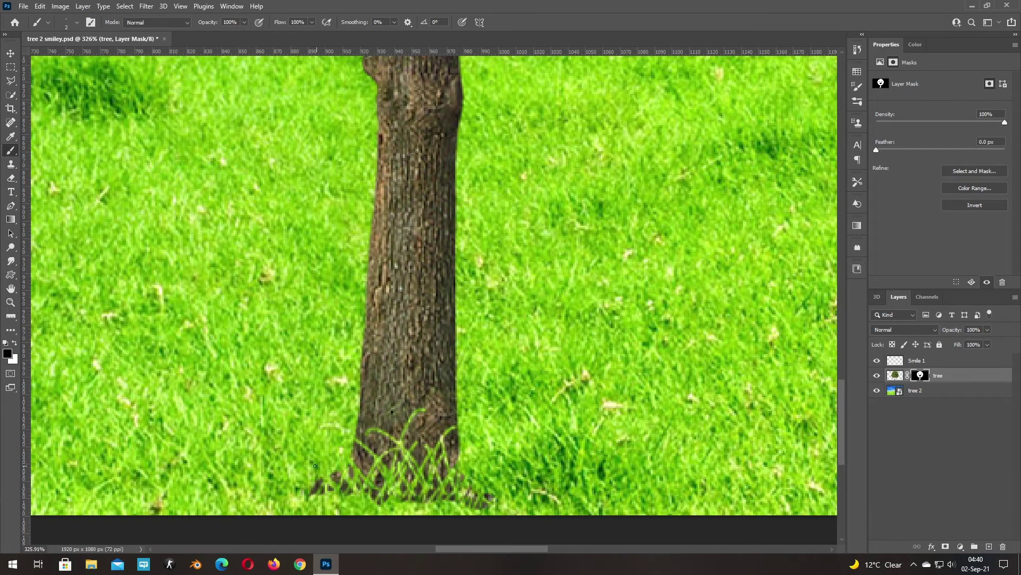
Cover the left and lower right roots and the lower trunk with more grass.
left_click_drag(314, 493, 381, 457)
mouse_move(395, 500)
left_mouse_down()
mouse_move(415, 472)
mouse_move(410, 451)
mouse_move(382, 500)
mouse_move(382, 476)
left_mouse_up()
left_click_drag(410, 502, 430, 469)
left_click_drag(457, 502, 459, 470)
left_click_drag(473, 509, 485, 493)
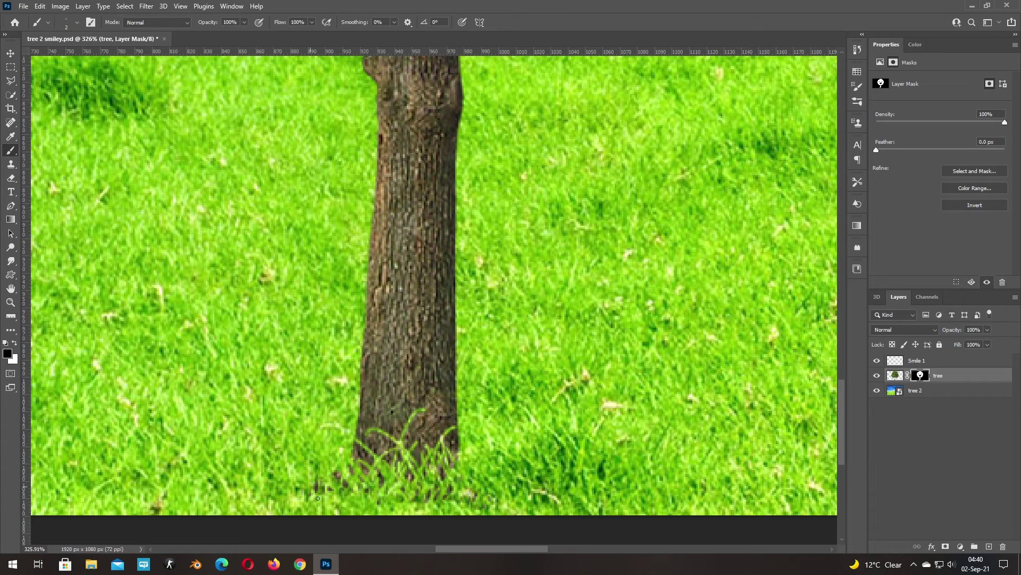
left_click_drag(372, 469, 394, 427)
left_click_drag(352, 454, 364, 409)
left_click_drag(368, 451, 393, 408)
left_click_drag(400, 452, 449, 422)
left_click_drag(435, 458, 458, 425)
Fit the image on screen, hide the Smile 1 layer, and create Layer 1 above tree 2.
key("ctrl+0")
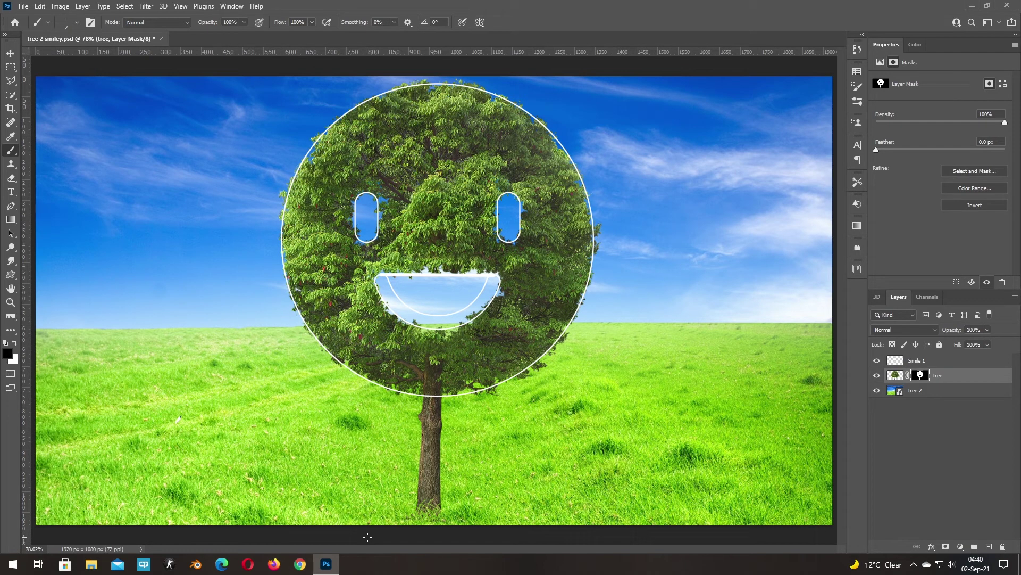
left_click(878, 362)
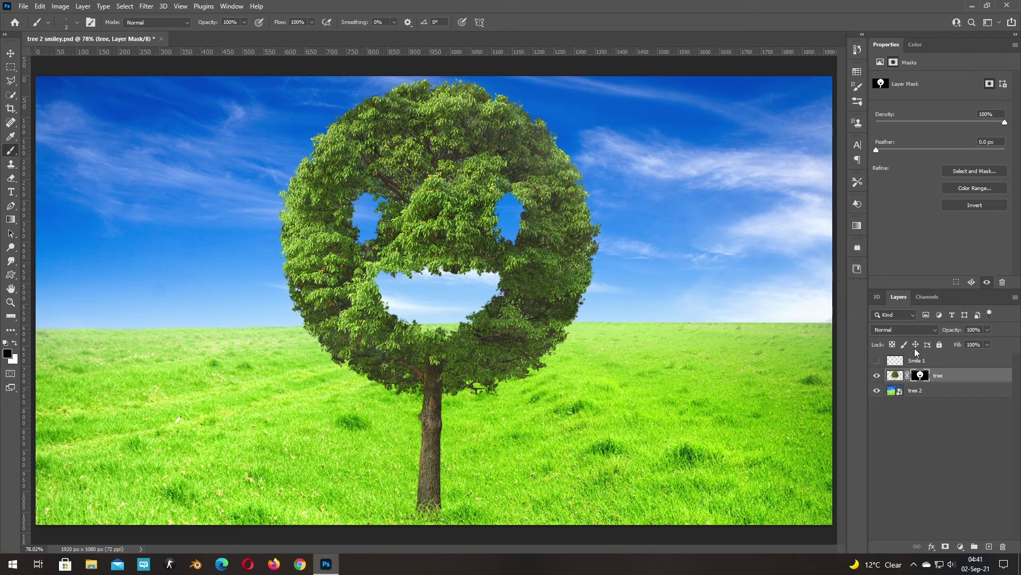
left_click(945, 396)
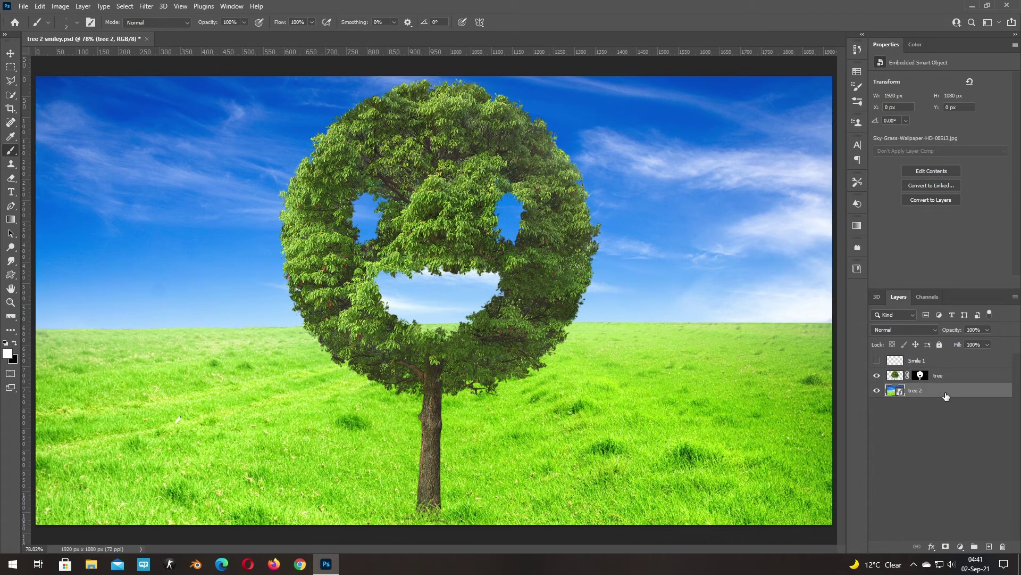
left_click(989, 547)
Set black as foreground and pick a Soft Round brush enlarged to about 60 px.
key("x")
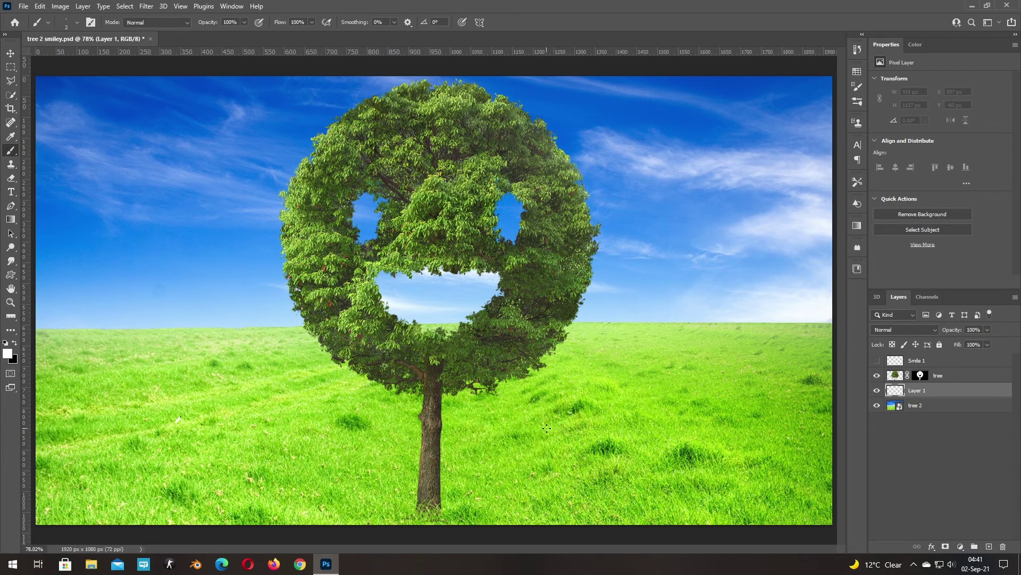
key("x")
key("b")
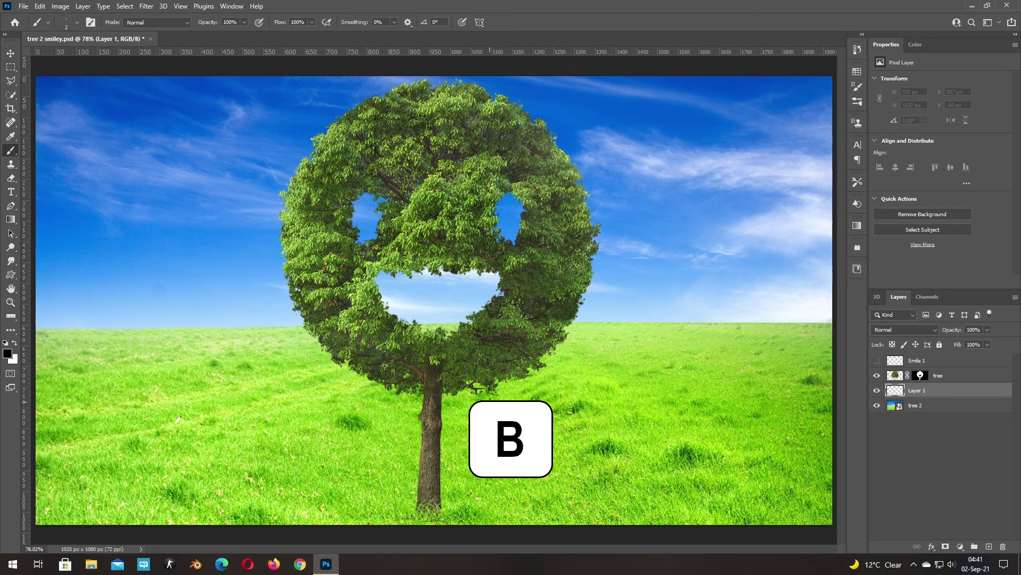
right_click(529, 350)
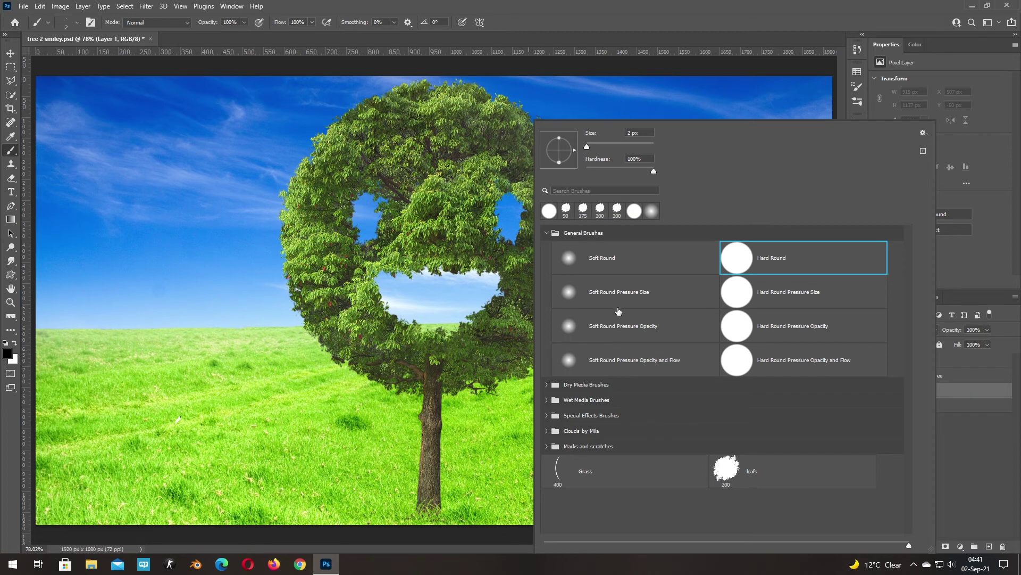
double_click(567, 259)
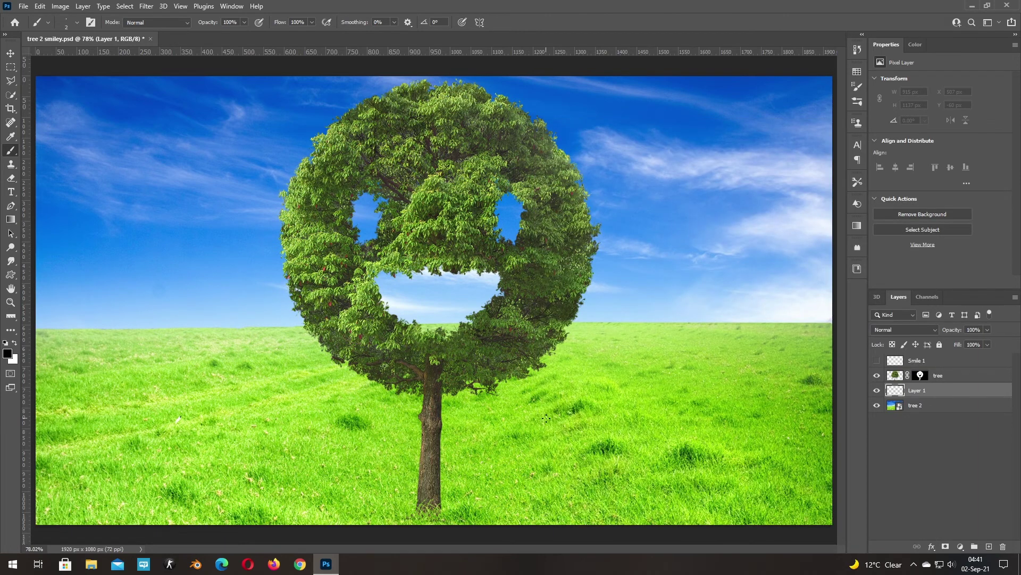
key("bracketright")
key("bracketright")
key("bracketright")
key("bracketright")
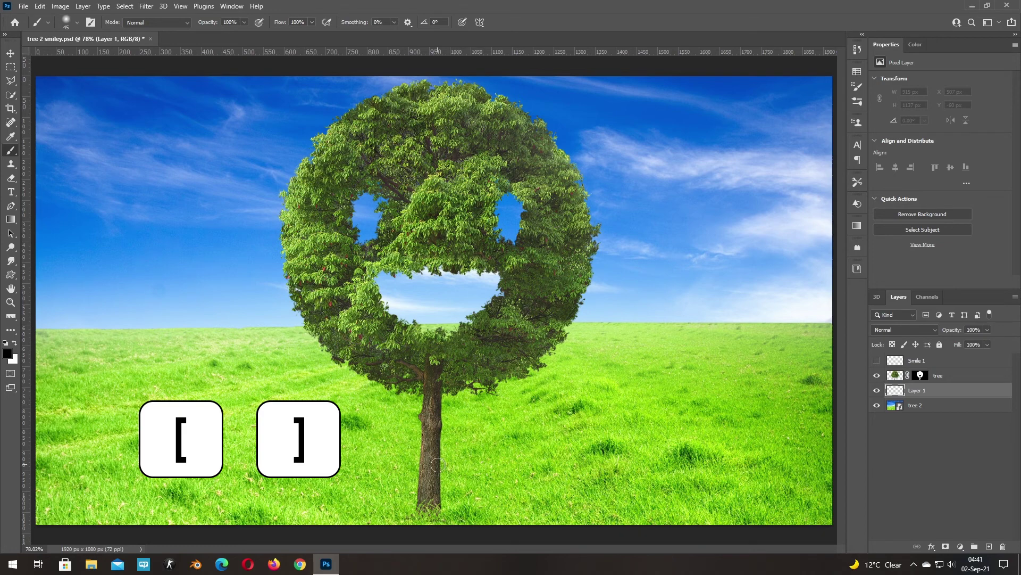
key("bracketright")
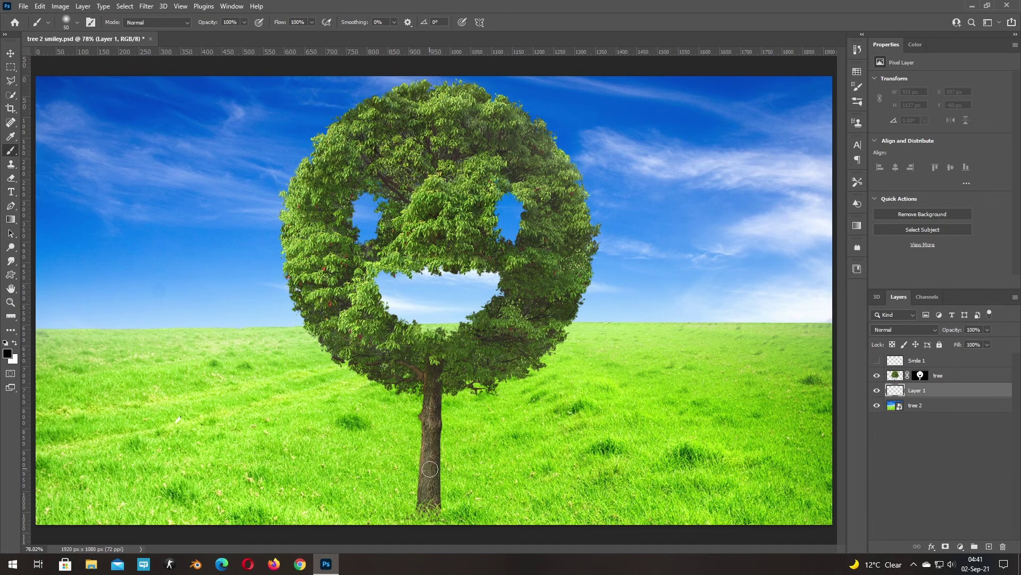
key("bracketright")
left_click_drag(589, 316, 442, 505)
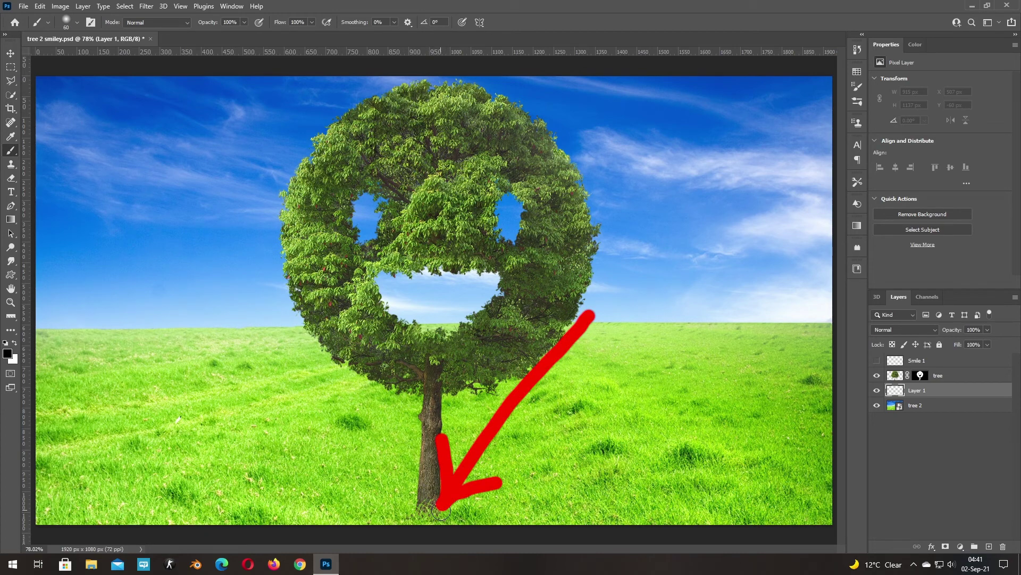
Paint a soft black shadow rightward from the trunk base and lower Layer 1 opacity to 69%.
key("ctrl+z")
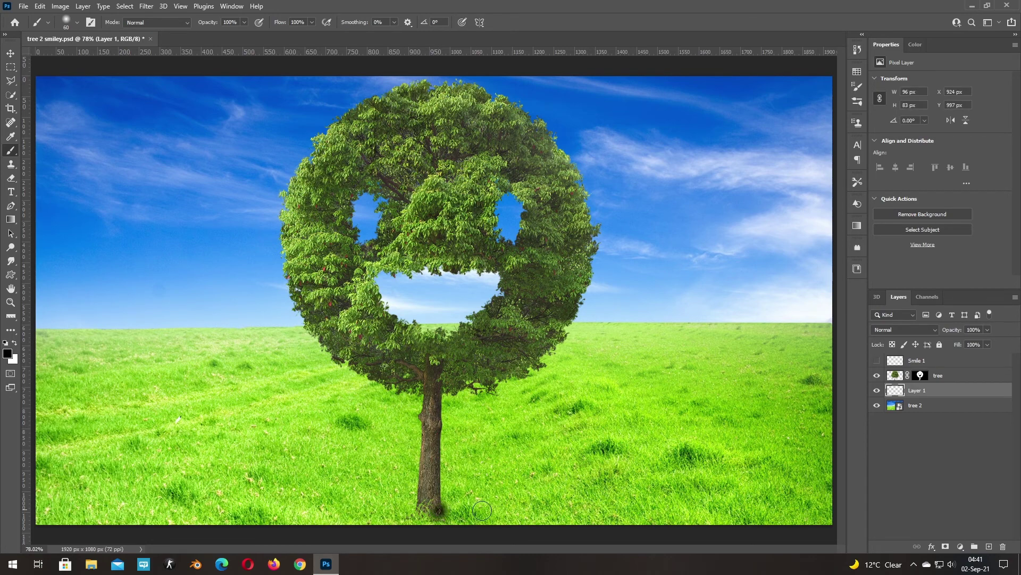
left_click(604, 513, "shift")
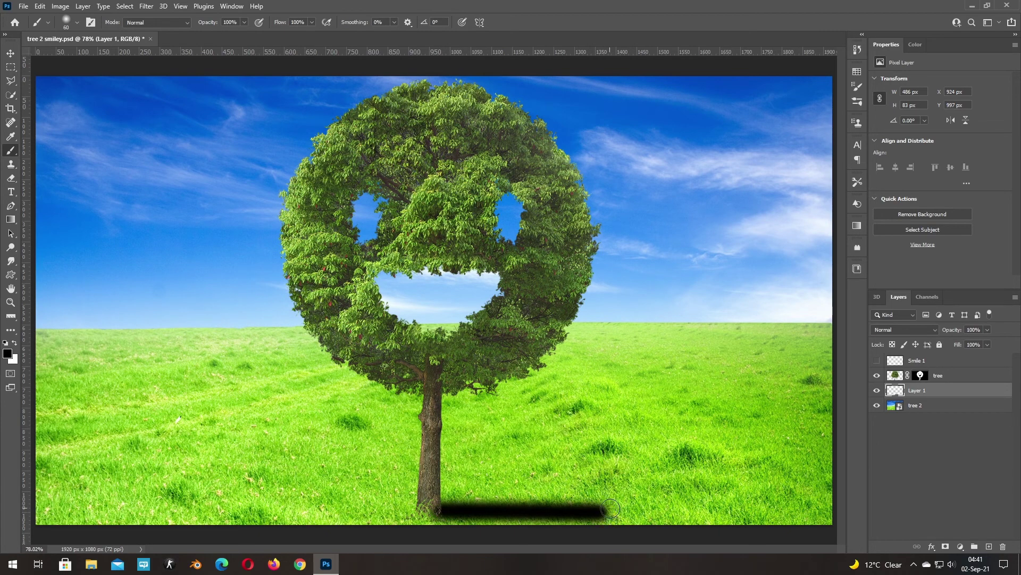
key("bracketright")
key("bracketright")
key("bracketright")
key("bracketright")
key("bracketright")
key("bracketright")
key("bracketright")
key("bracketright")
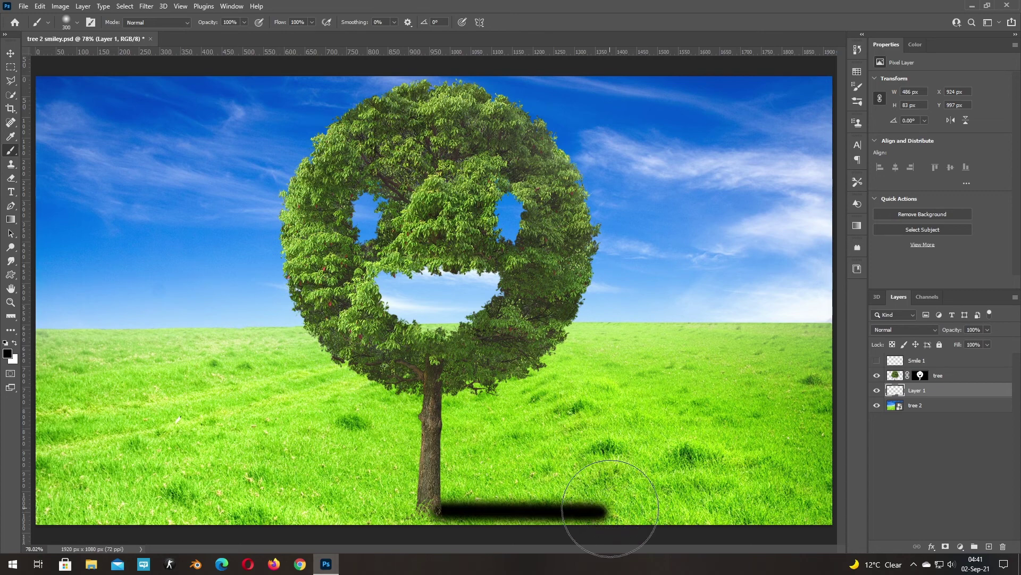
key("bracketright")
key("bracketright")
key("bracketright")
key("bracketleft")
key("bracketleft")
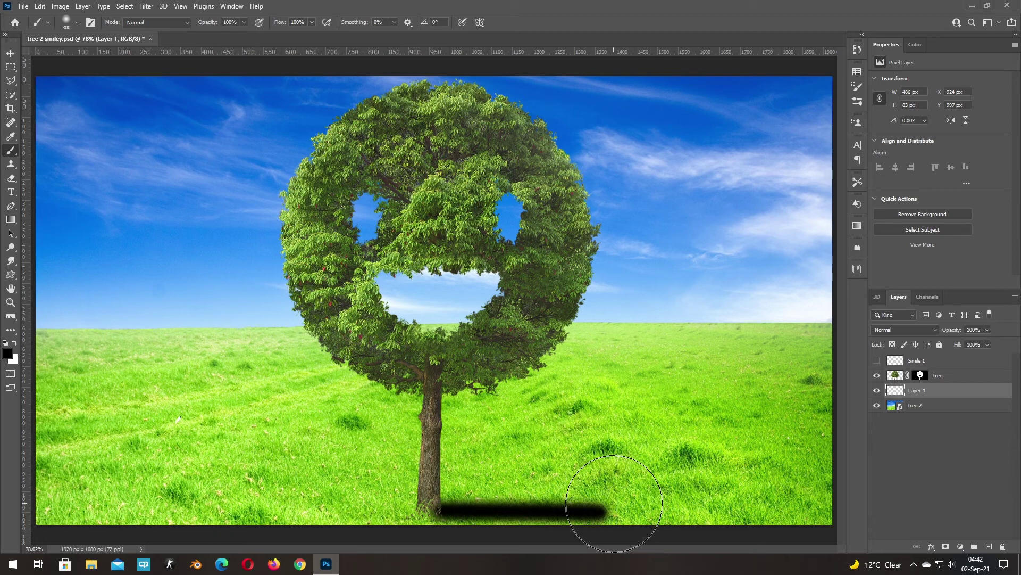
key("bracketright")
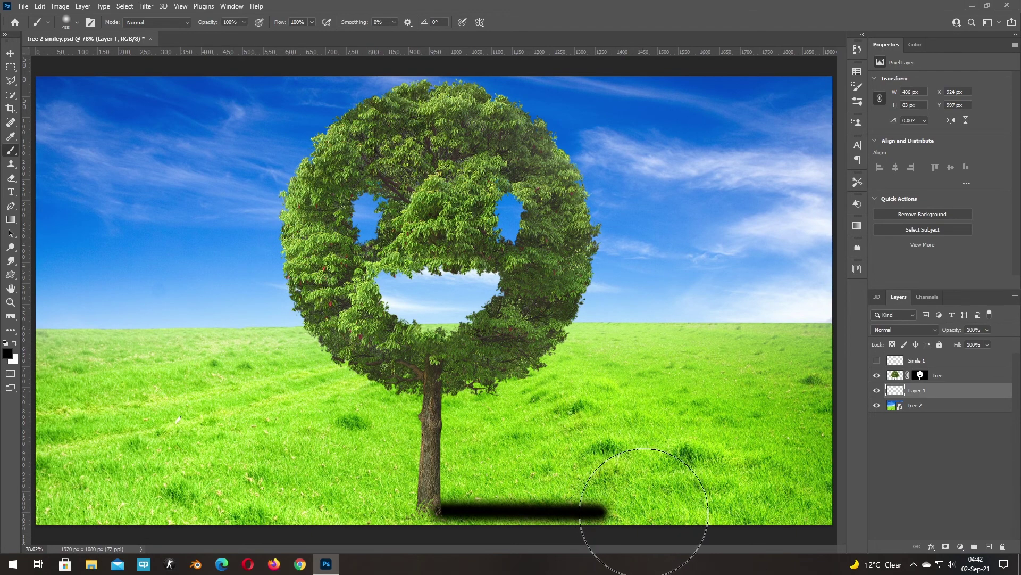
left_click(640, 511)
mouse_move(640, 511)
left_mouse_down()
mouse_move(789, 510)
mouse_move(603, 510)
left_mouse_up()
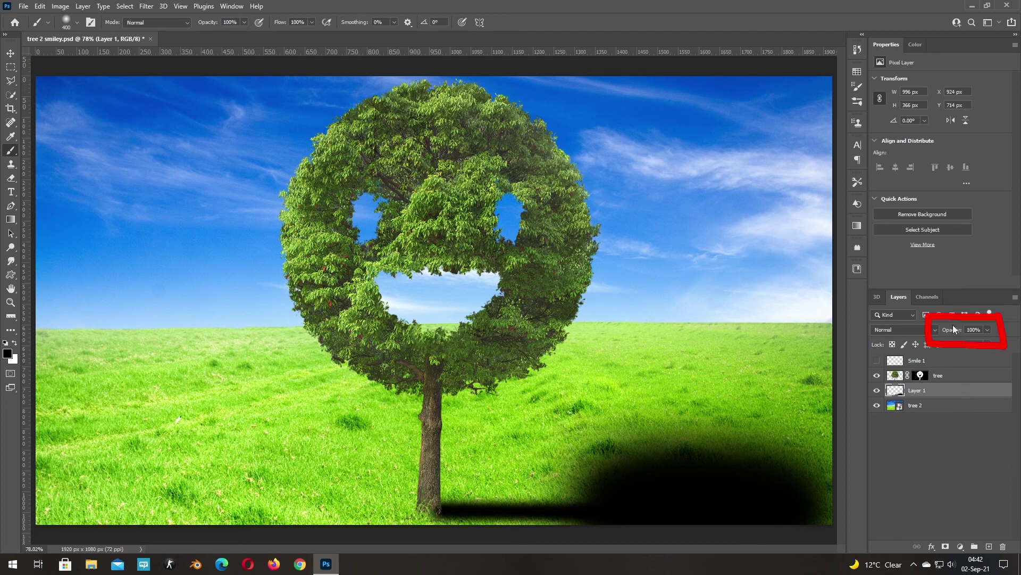
left_click_drag(956, 332, 939, 332)
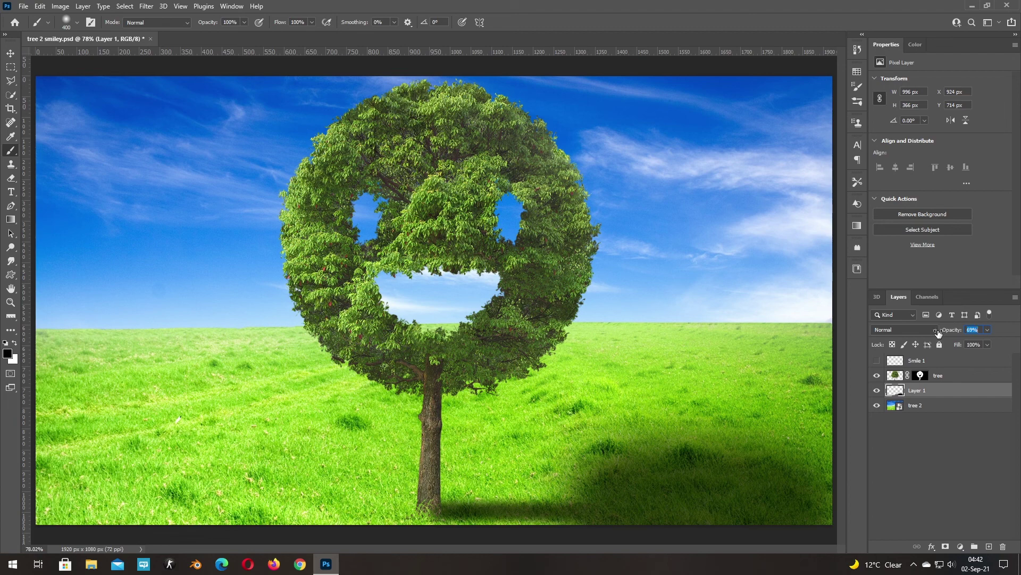